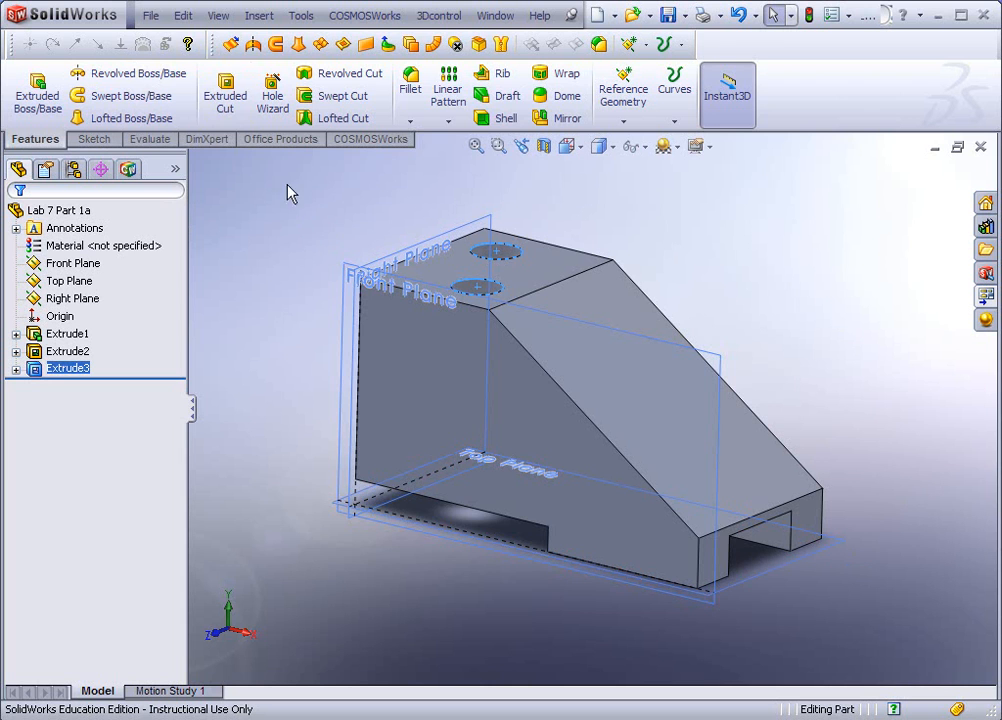
# Step: Create a drawing from the Lab 7 Part 1a part using the Cad 154 template
pyautogui.click(150, 16)
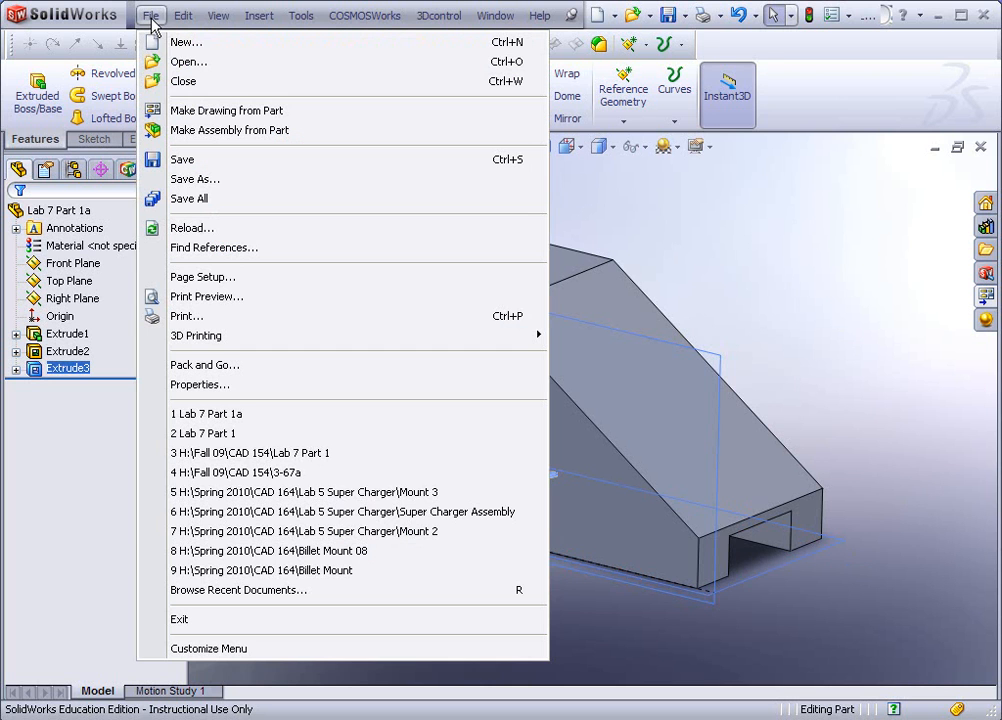
pyautogui.click(163, 112)
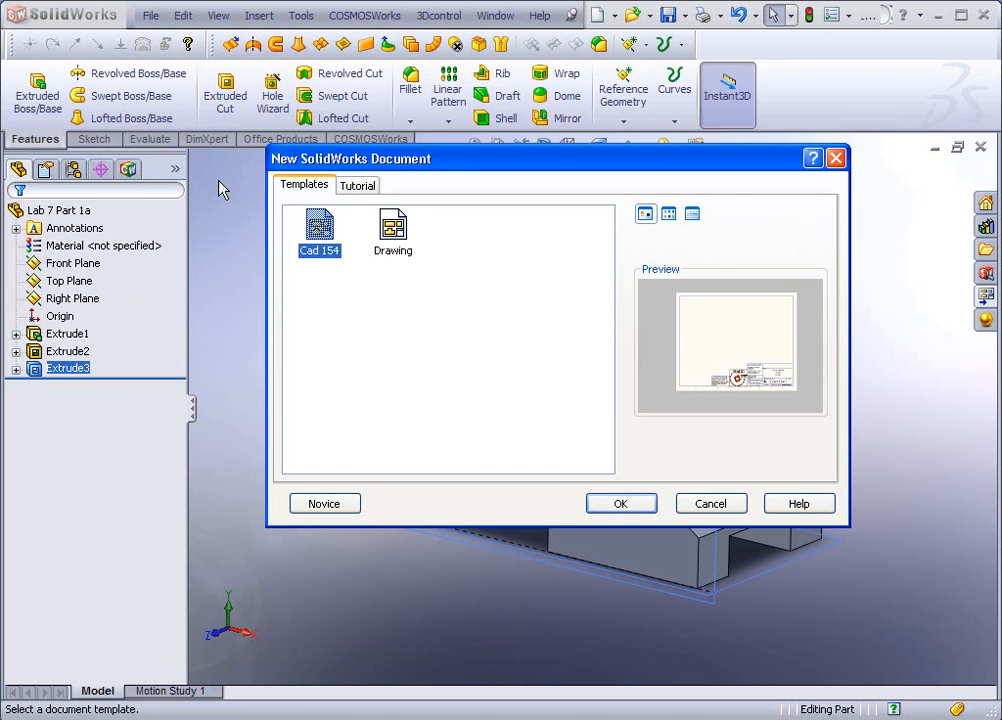
pyautogui.click(619, 504)
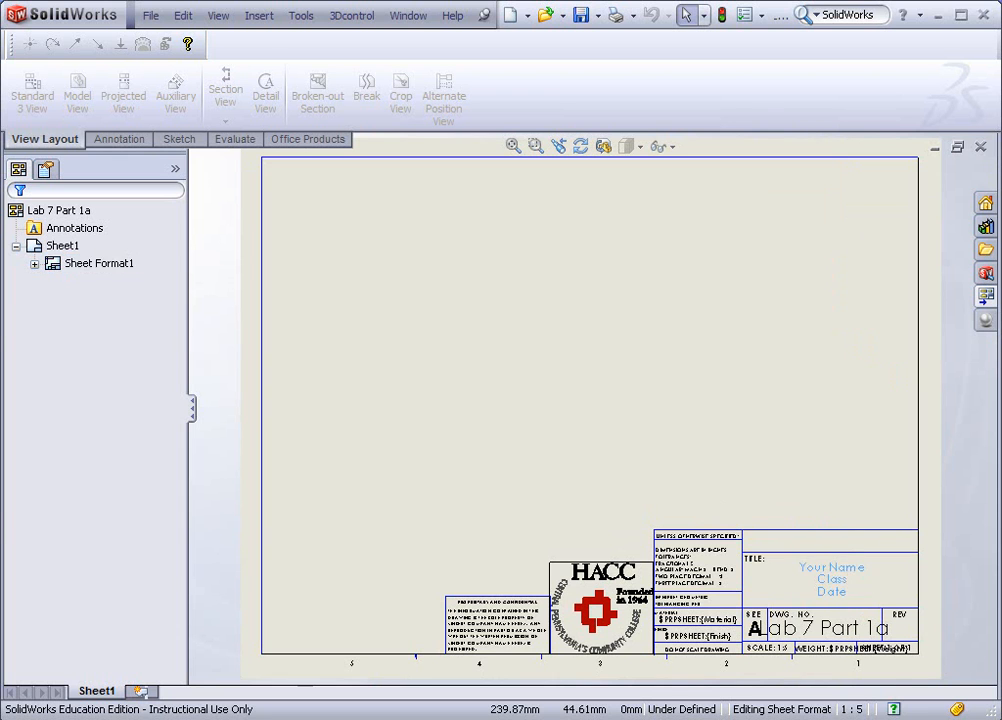
# Step: Open the title block's name, class and date note for editing and close it
pyautogui.doubleClick(845, 578)
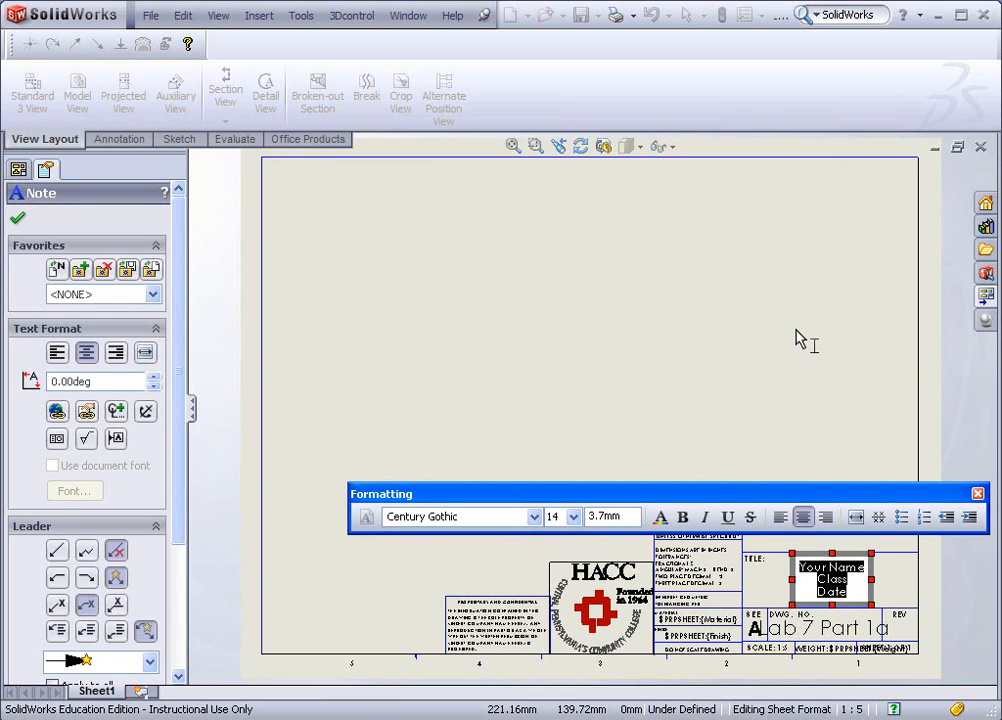
pyautogui.click(843, 572)
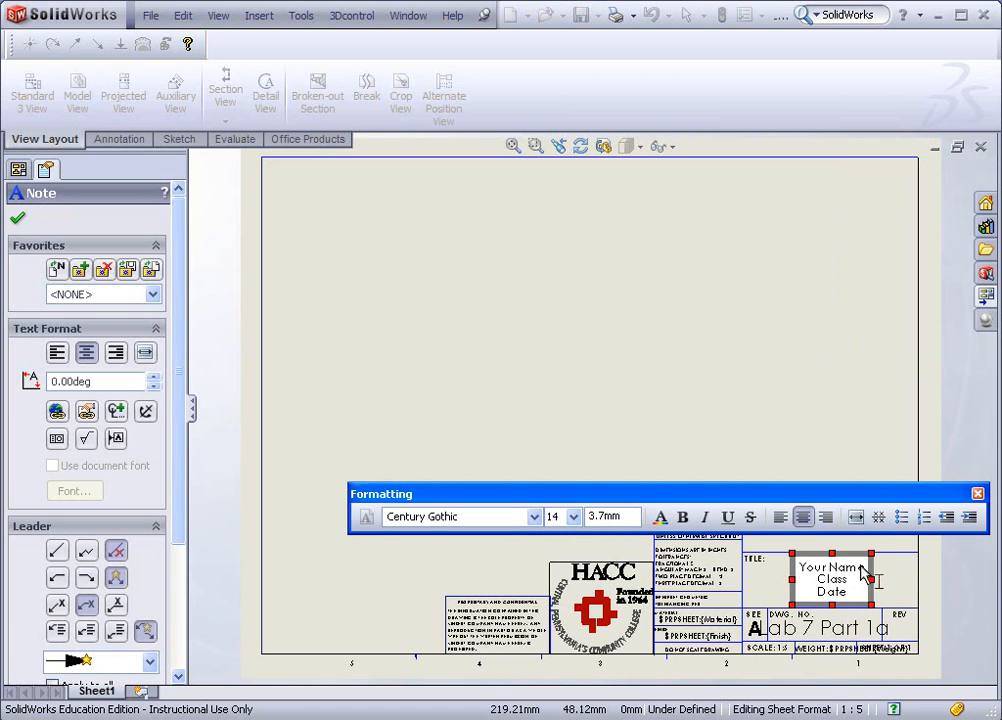
pyautogui.press('BackSpace')
pyautogui.press('BackSpace')
pyautogui.press('BackSpace')
pyautogui.press('BackSpace')
pyautogui.press('BackSpace')
pyautogui.press('BackSpace')
pyautogui.press('BackSpace')
pyautogui.press('BackSpace')
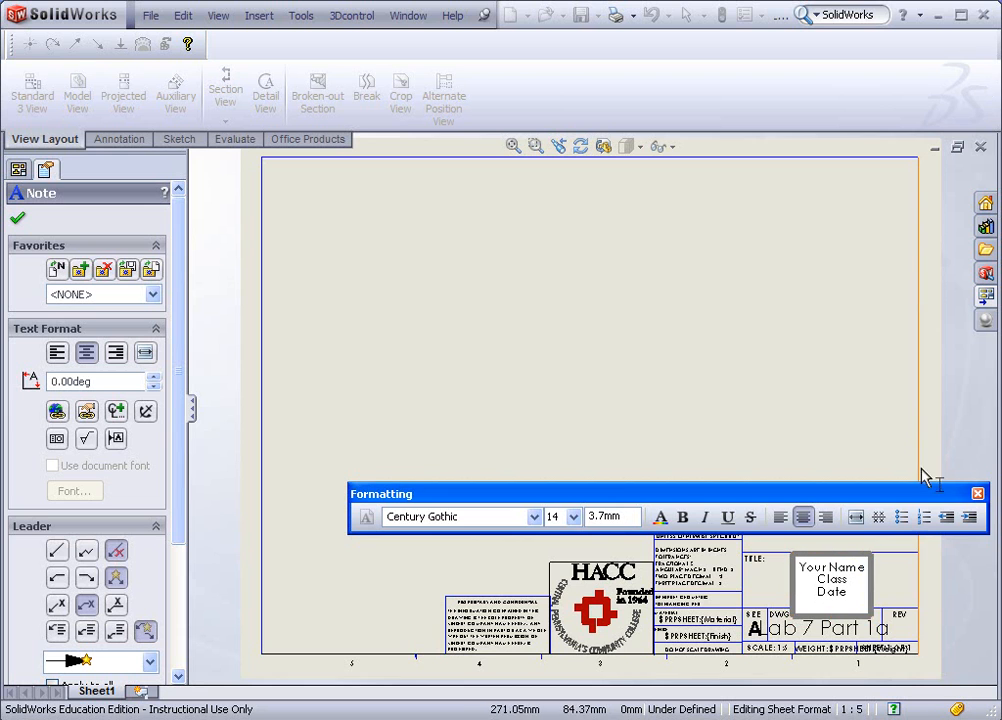
pyautogui.click(836, 422)
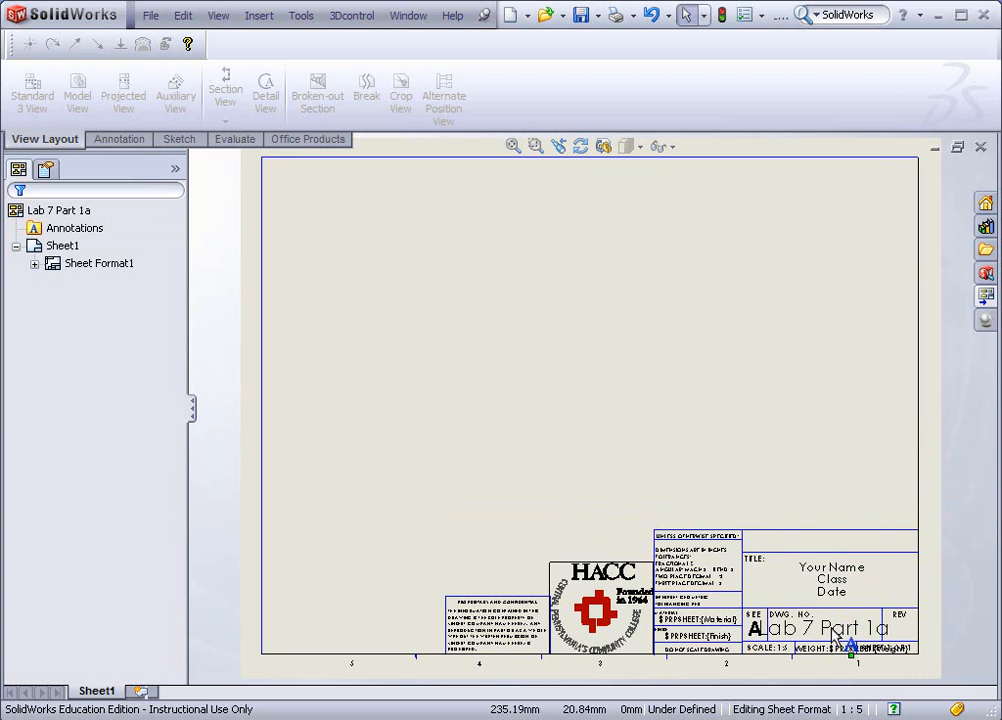
# Step: Return to sheet editing and place a single front model view of Lab 7 Part 1a above the proprietary note area
pyautogui.rightClick(617, 322)
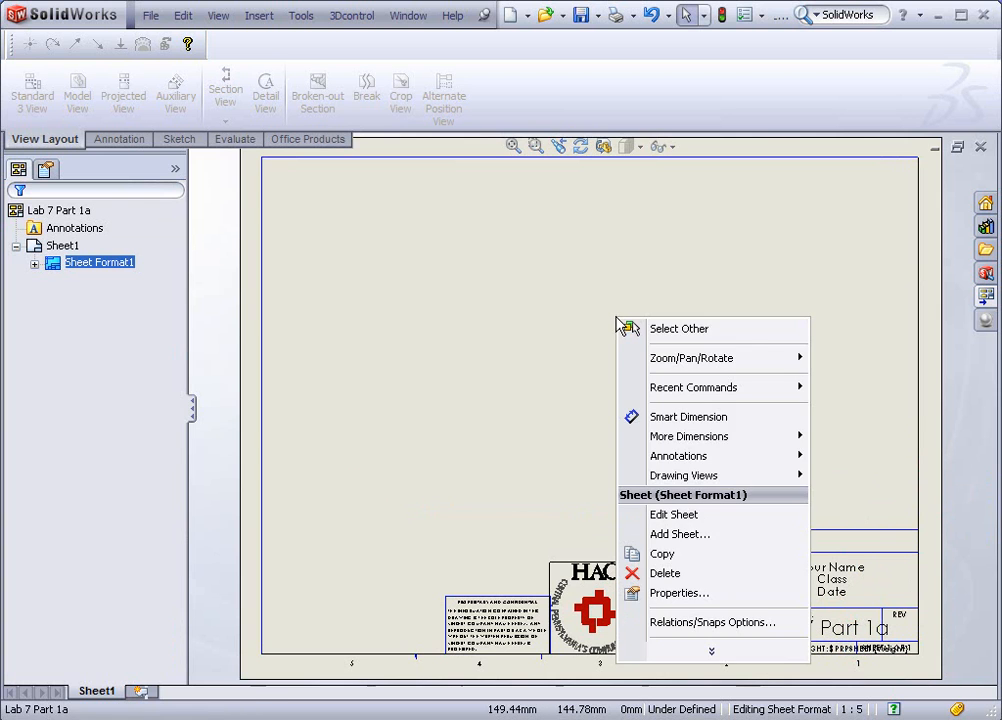
pyautogui.click(673, 515)
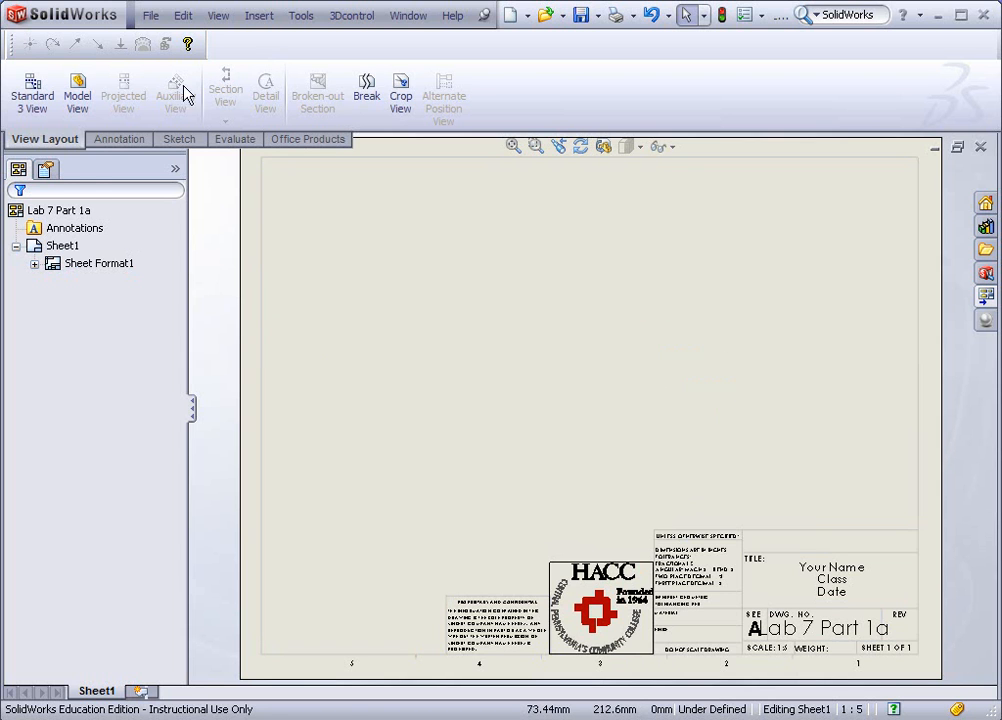
pyautogui.click(78, 100)
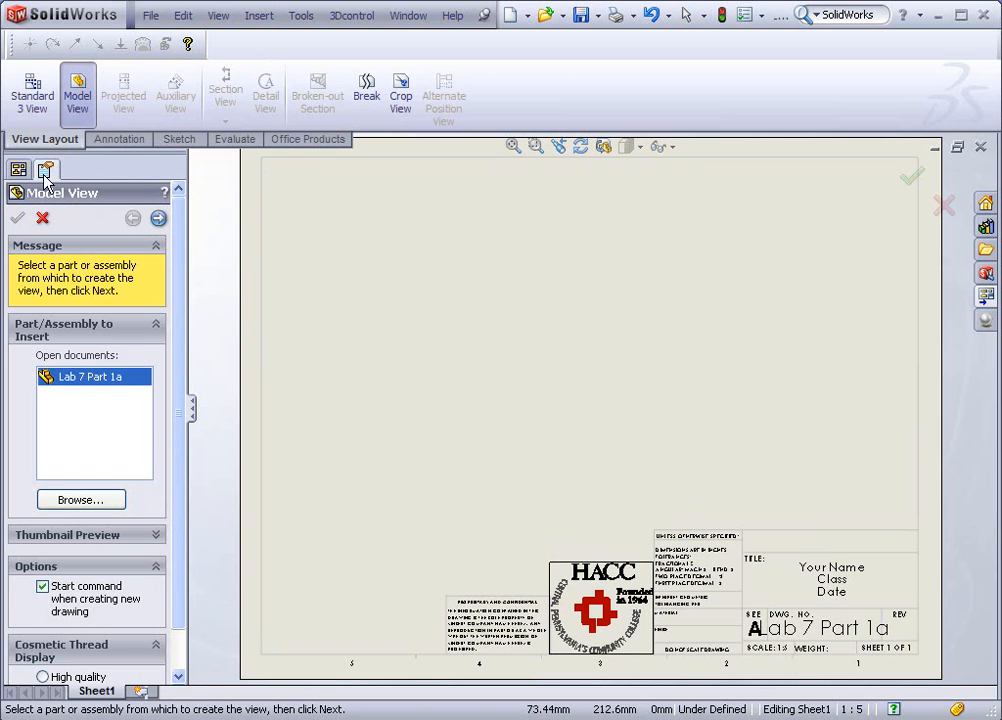
pyautogui.doubleClick(101, 380)
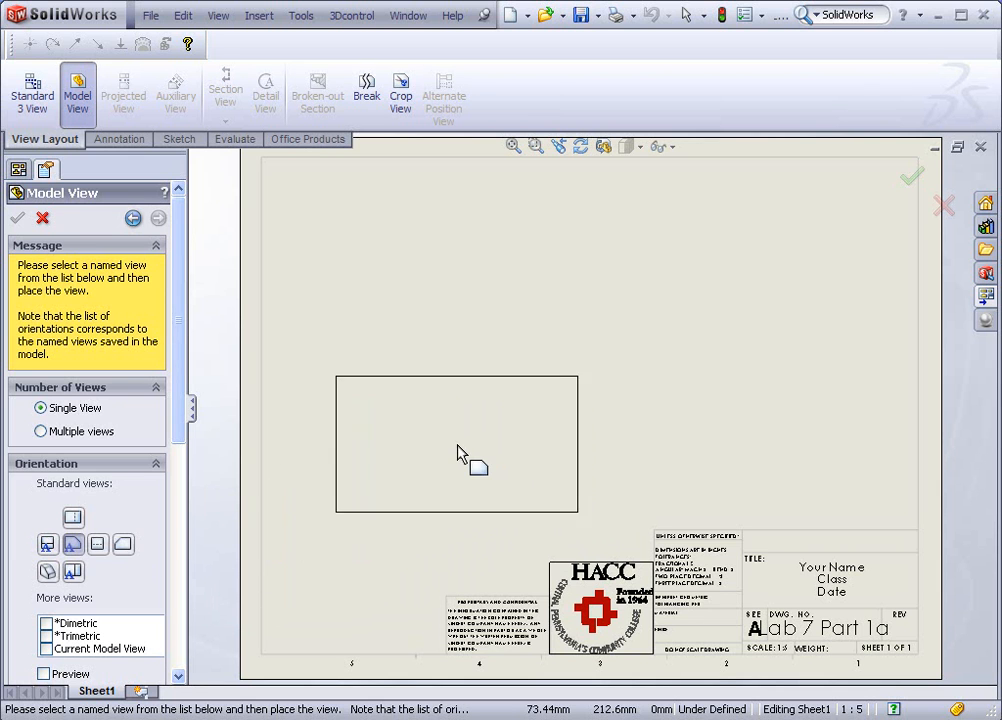
pyautogui.click(452, 441)
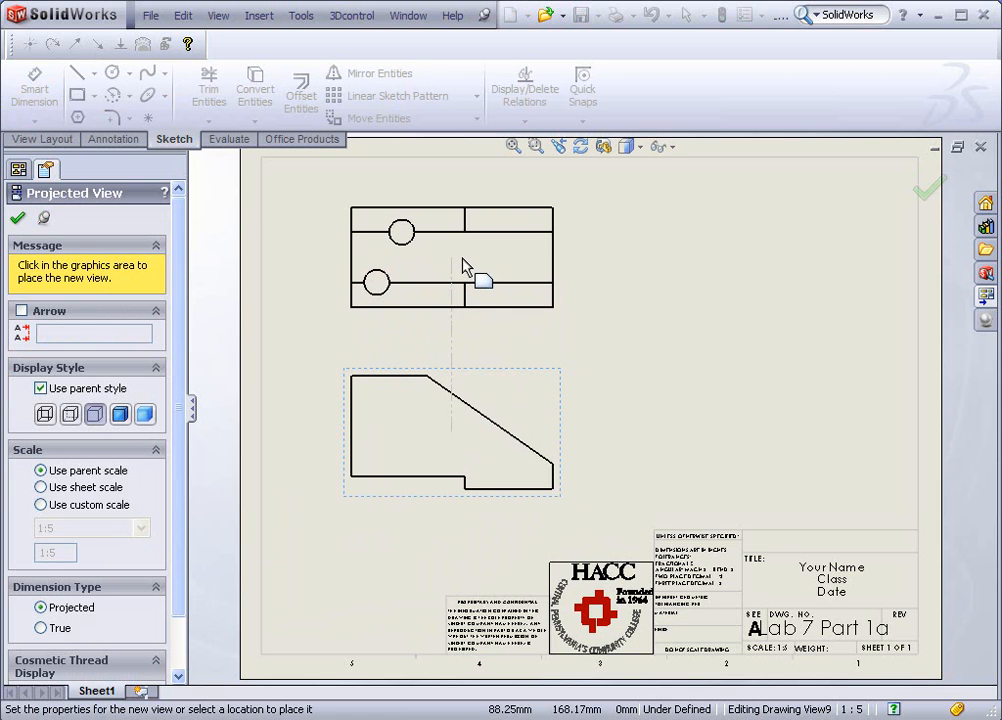
# Step: Project a top view above the front view and a side view to its right
pyautogui.click(463, 268)
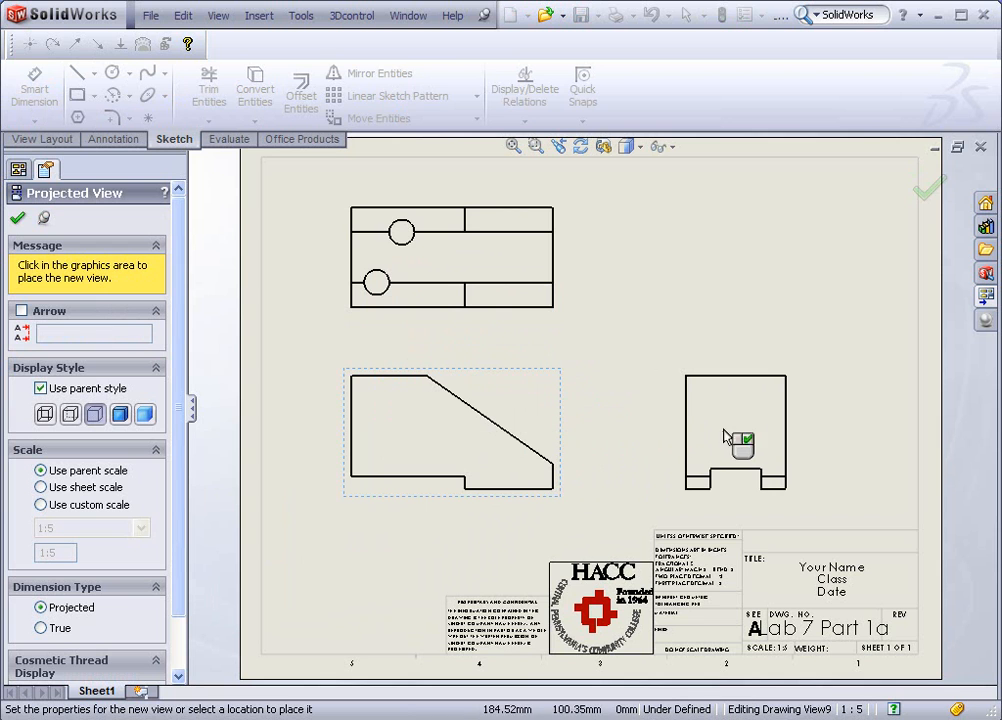
pyautogui.click(705, 434)
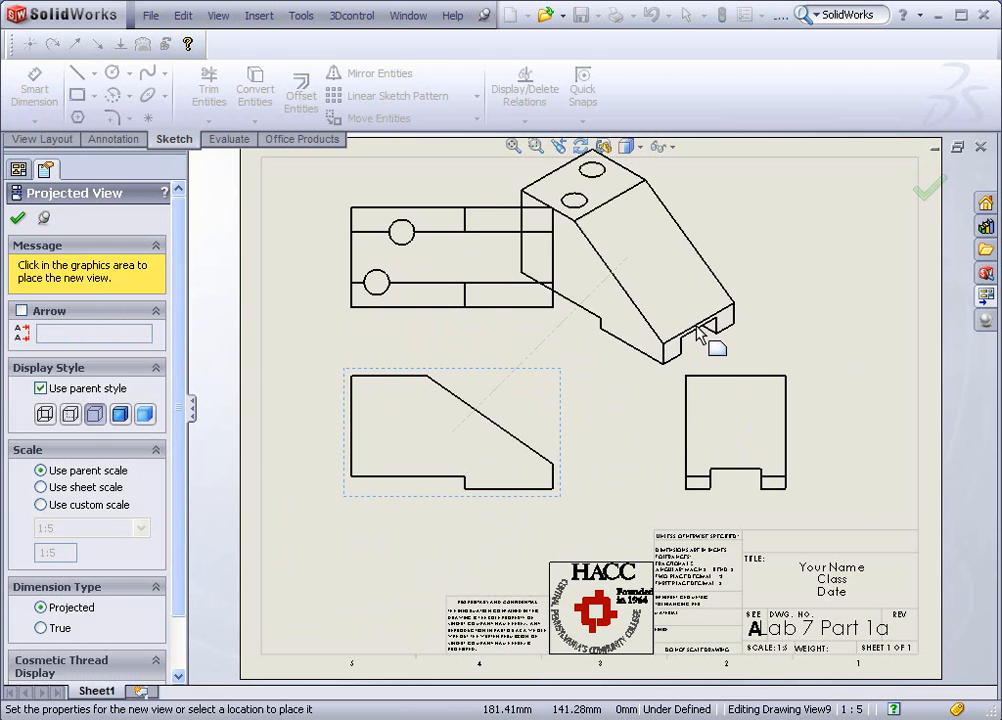
pyautogui.press('Escape')
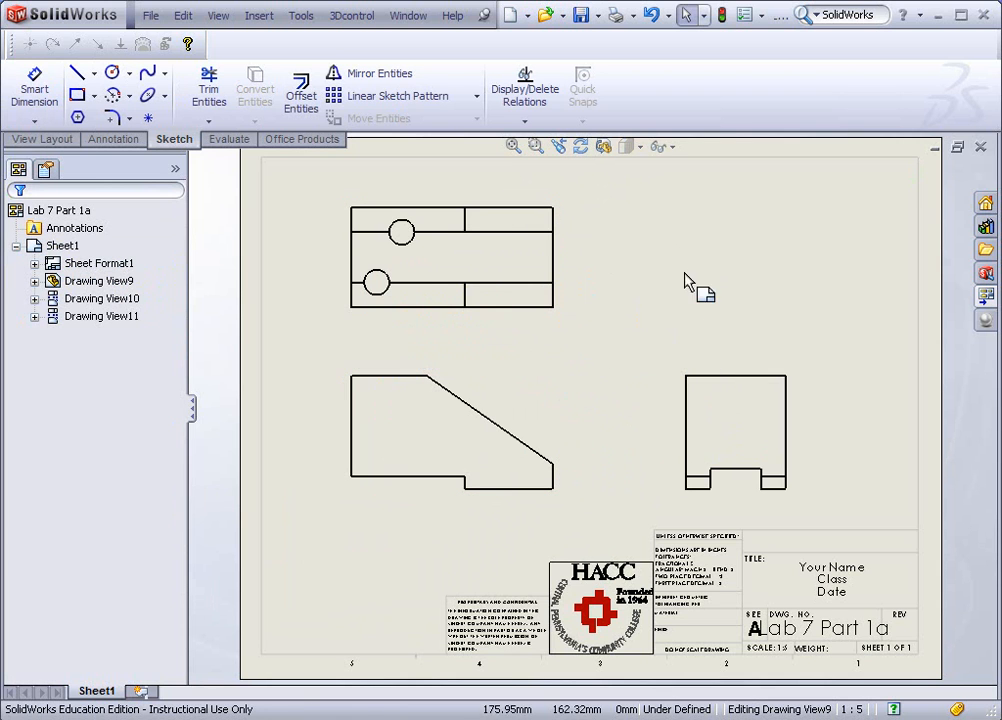
# Step: Set the sheet's type of projection to third angle in the sheet properties
pyautogui.rightClick(614, 277)
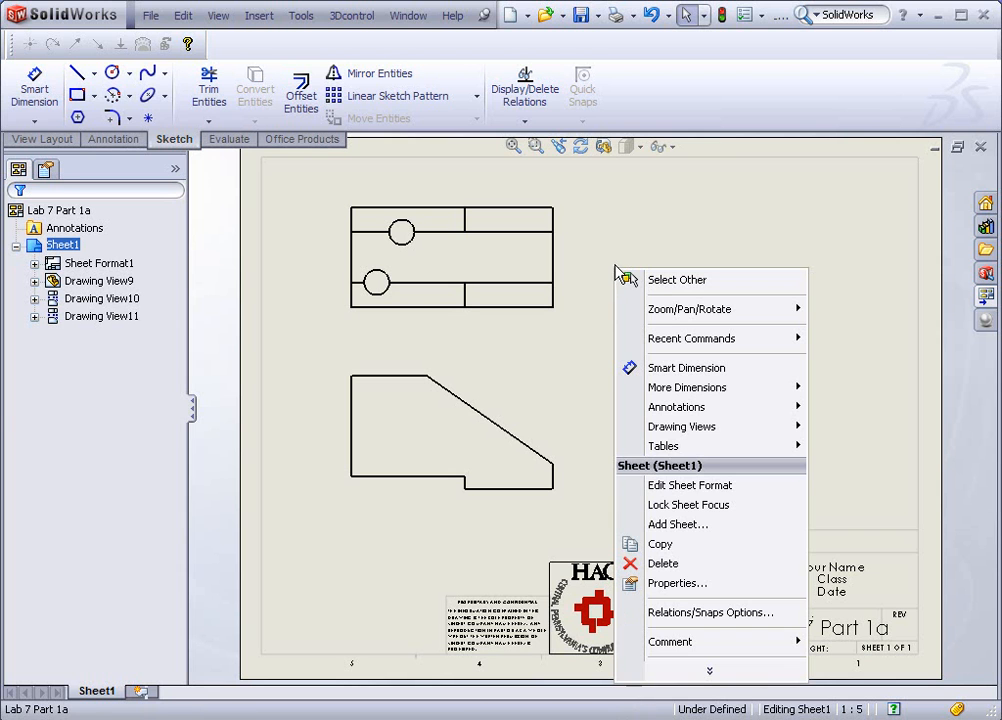
pyautogui.click(640, 584)
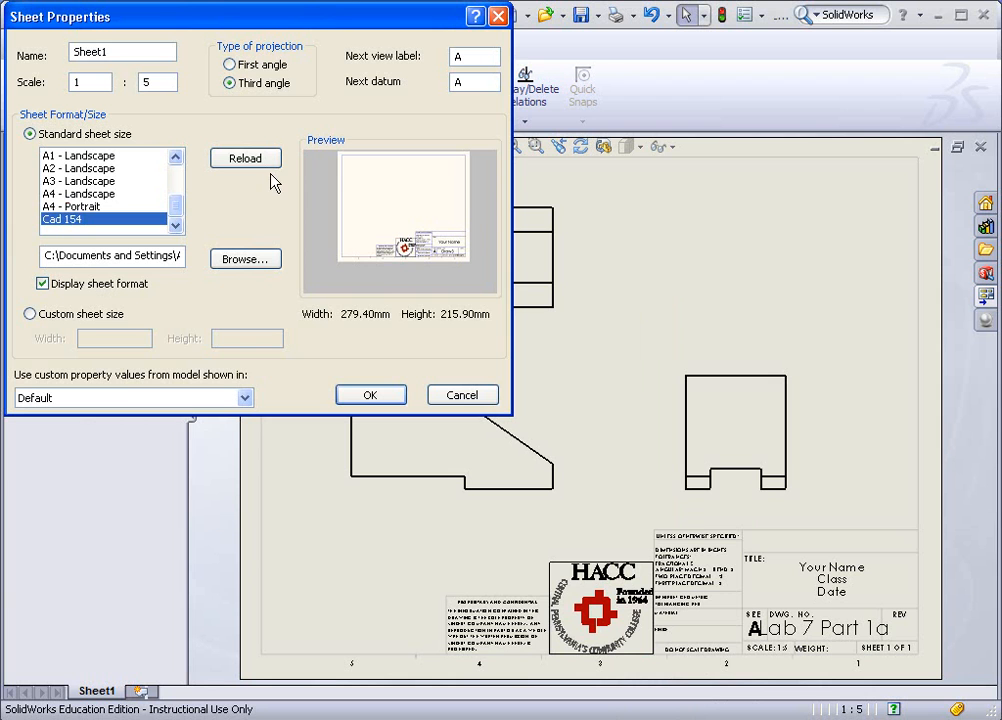
pyautogui.click(380, 397)
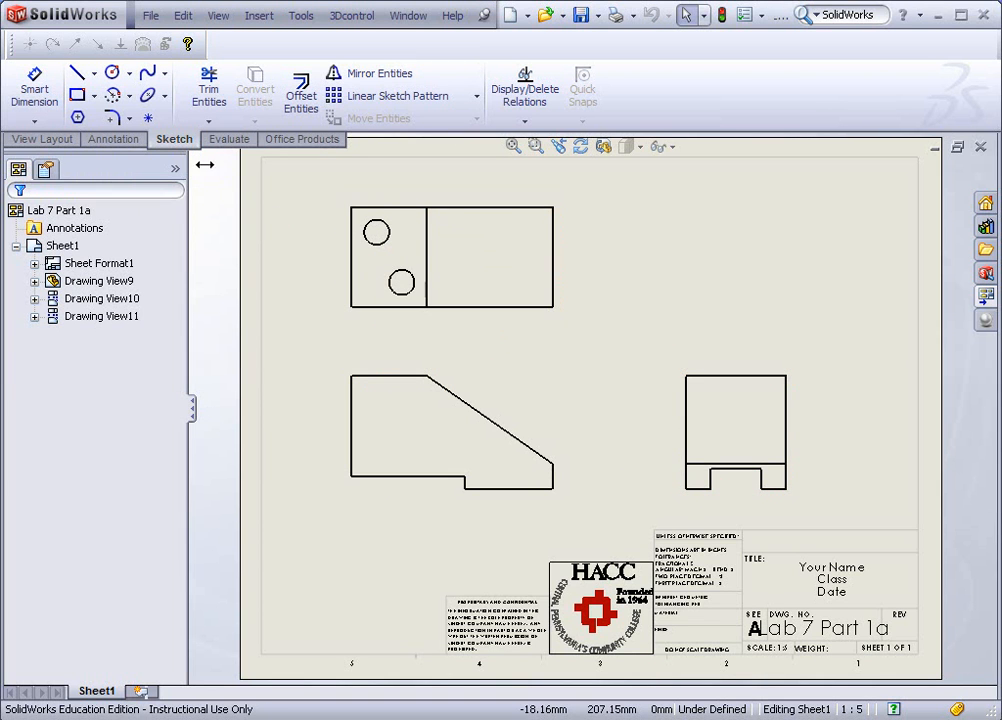
# Step: Autodimension all entities in the right side view with baseline schemes, placing dimensions below and right of the view
pyautogui.click(30, 90)
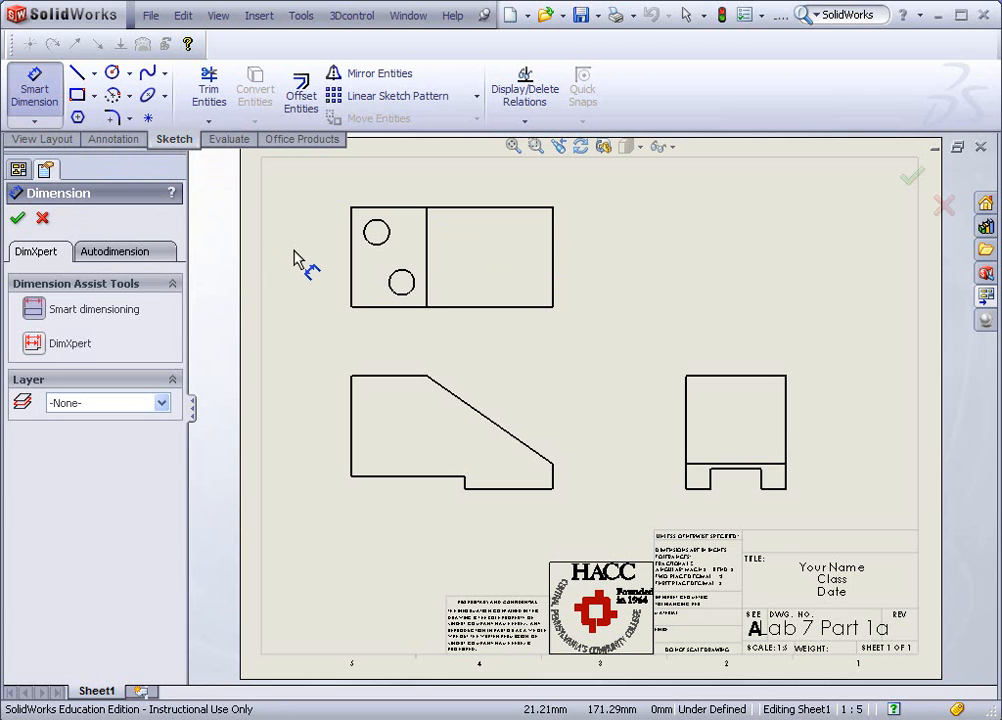
pyautogui.click(127, 256)
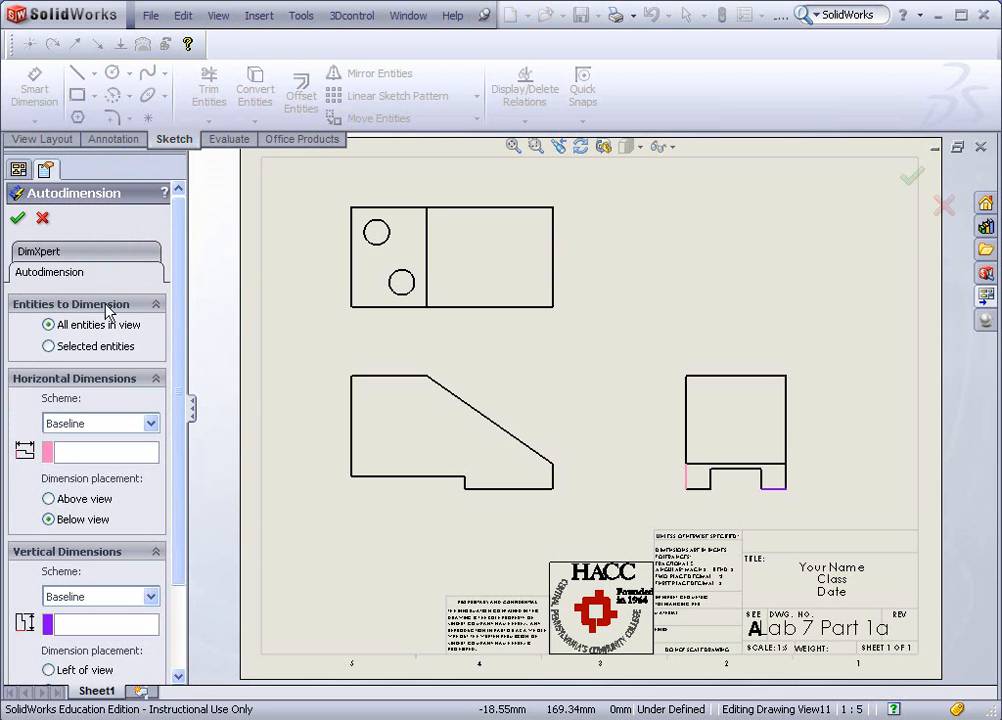
pyautogui.scroll(-3, 185, 280)
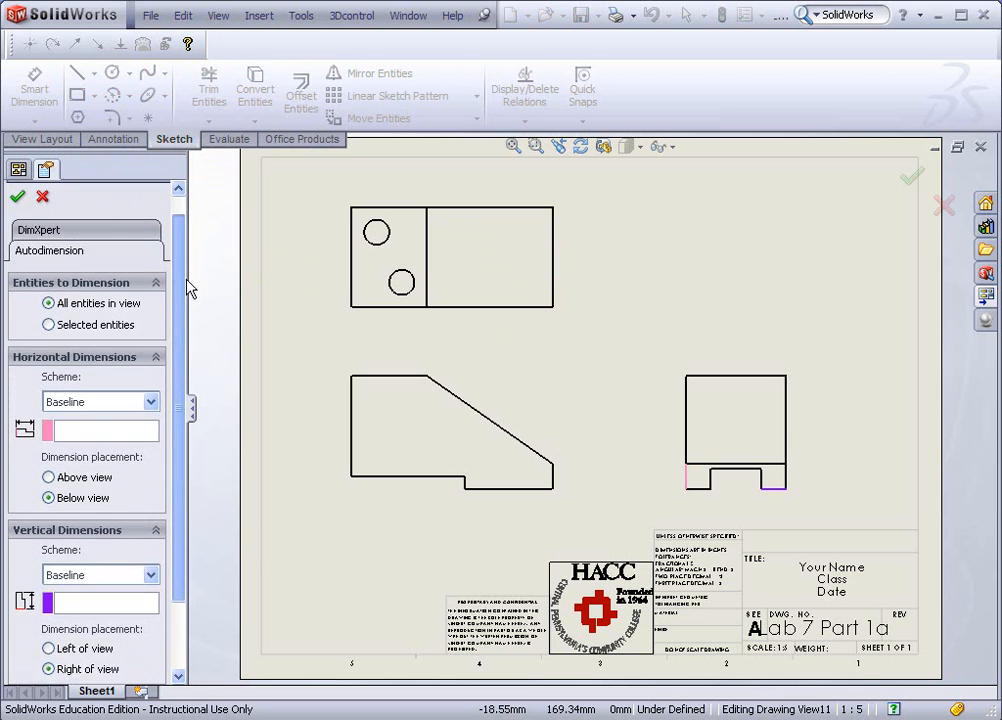
pyautogui.scroll(3, 190, 425)
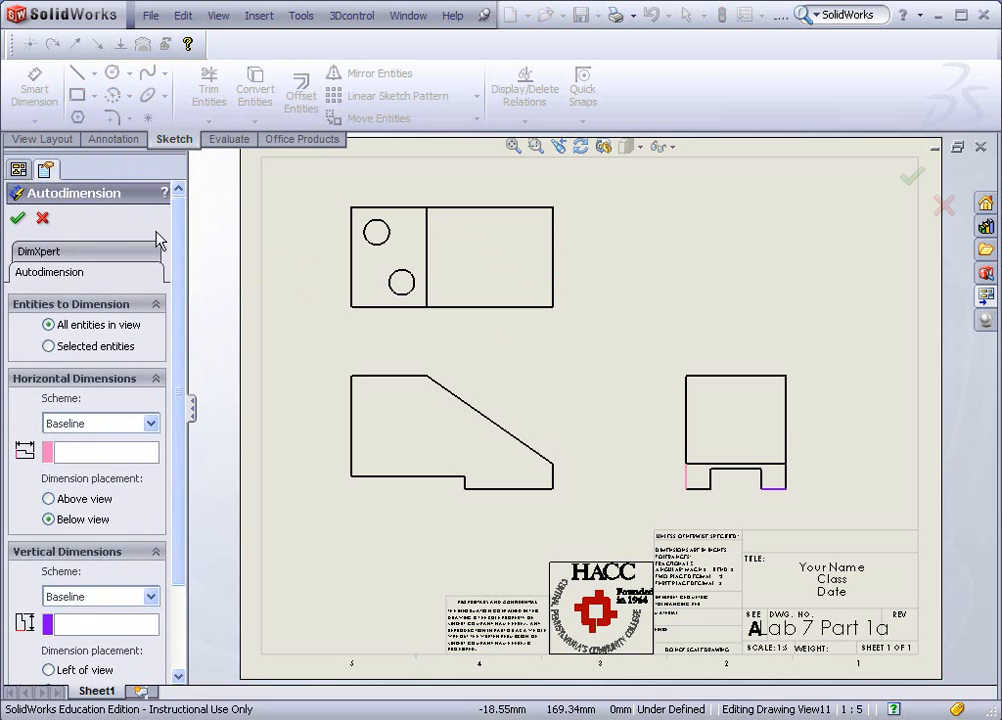
pyautogui.click(17, 220)
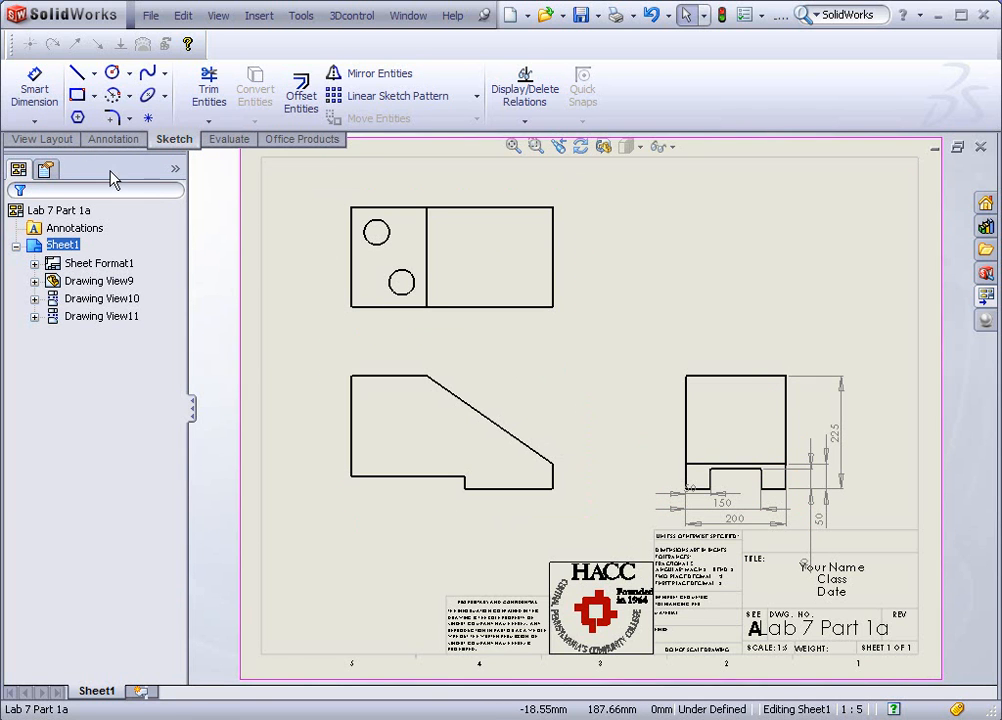
# Step: Autodimension all entities in the front view with baseline schemes, placing dimensions below and right of the view
pyautogui.click(35, 88)
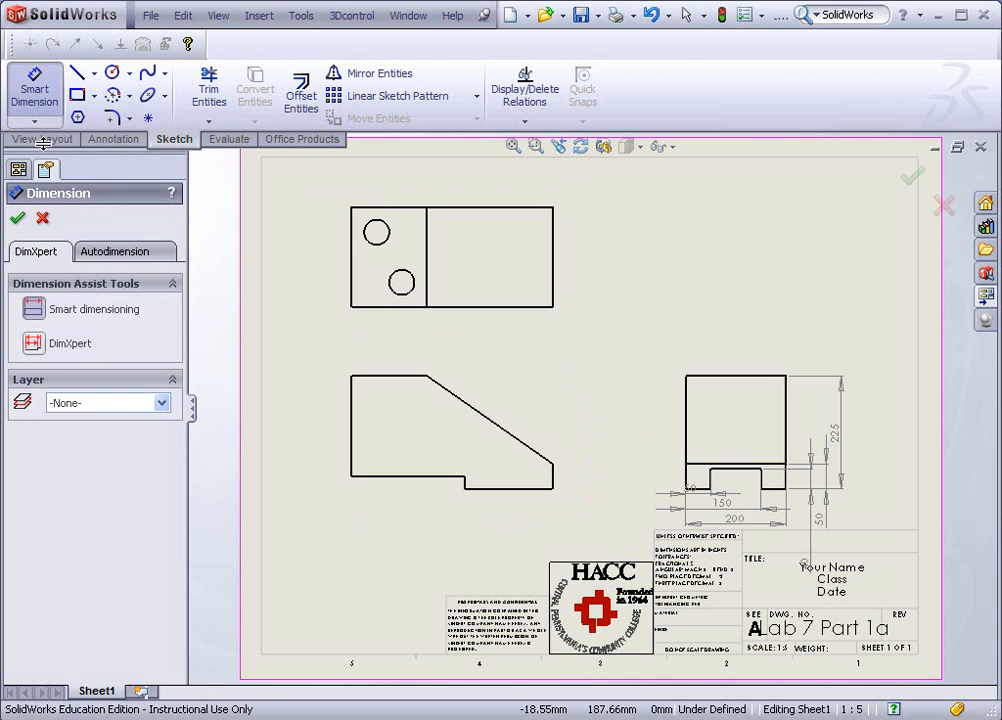
pyautogui.click(122, 256)
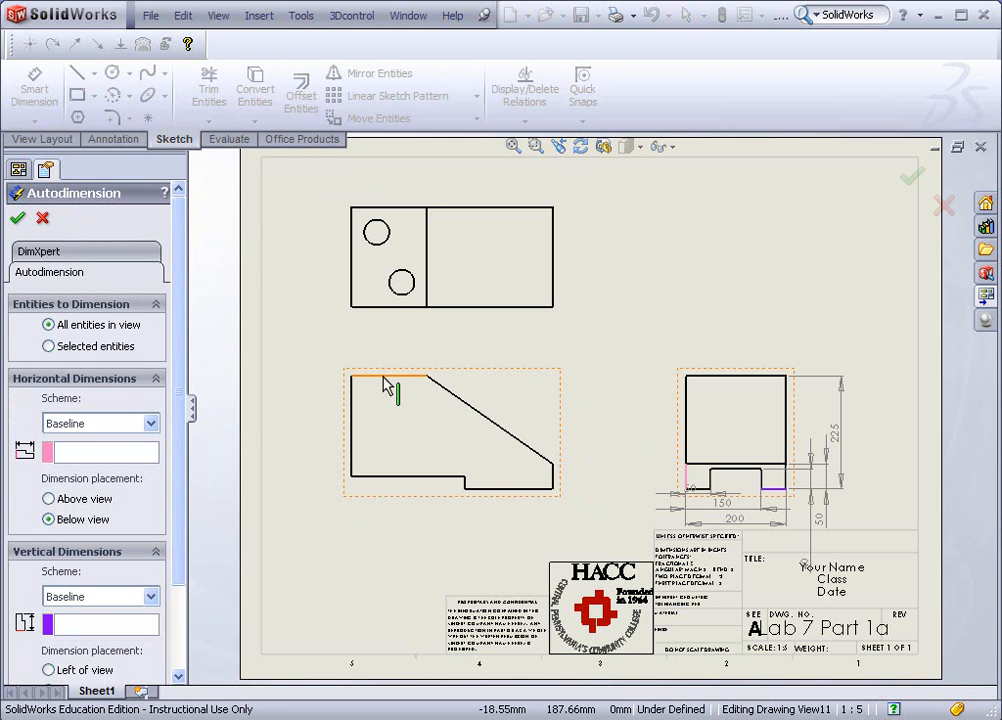
pyautogui.click(432, 372)
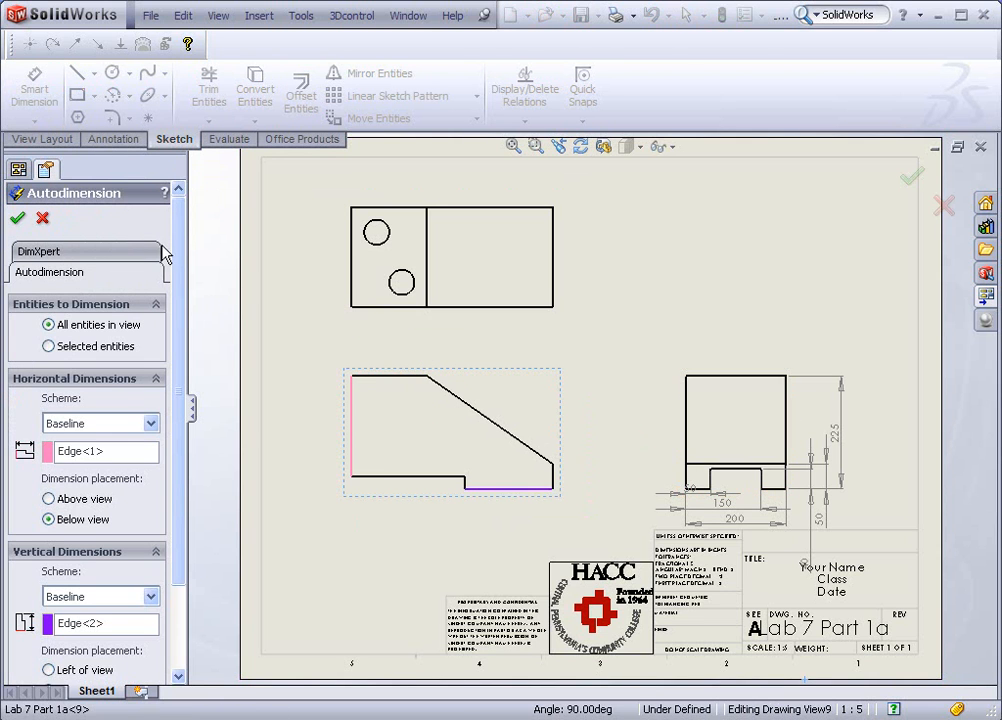
pyautogui.scroll(-3, 170, 300)
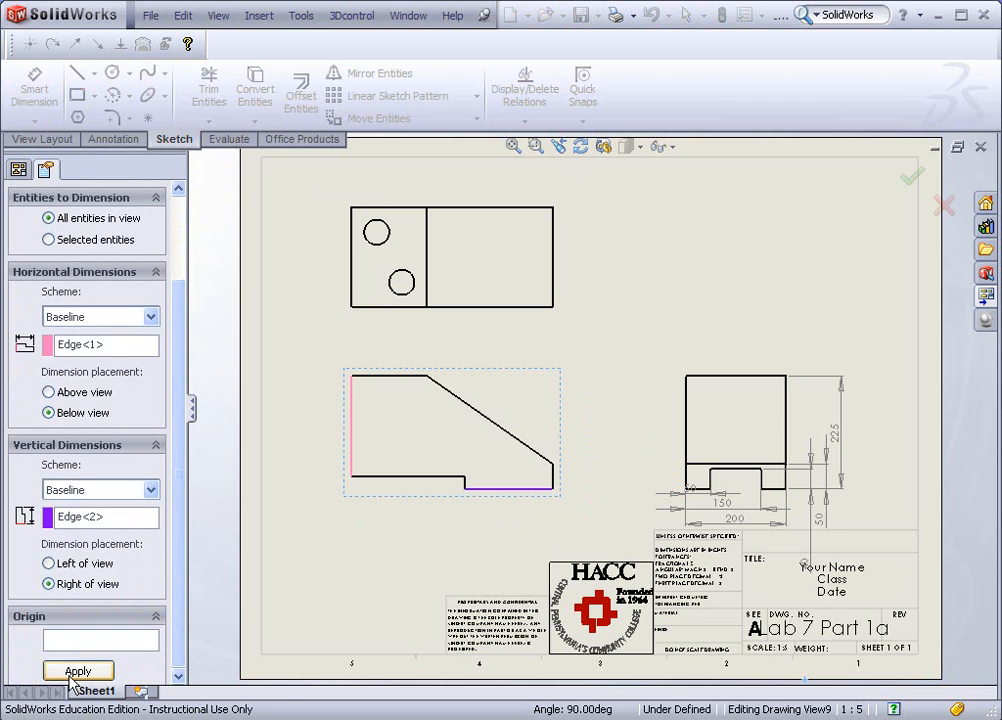
pyautogui.scroll(3, 181, 333)
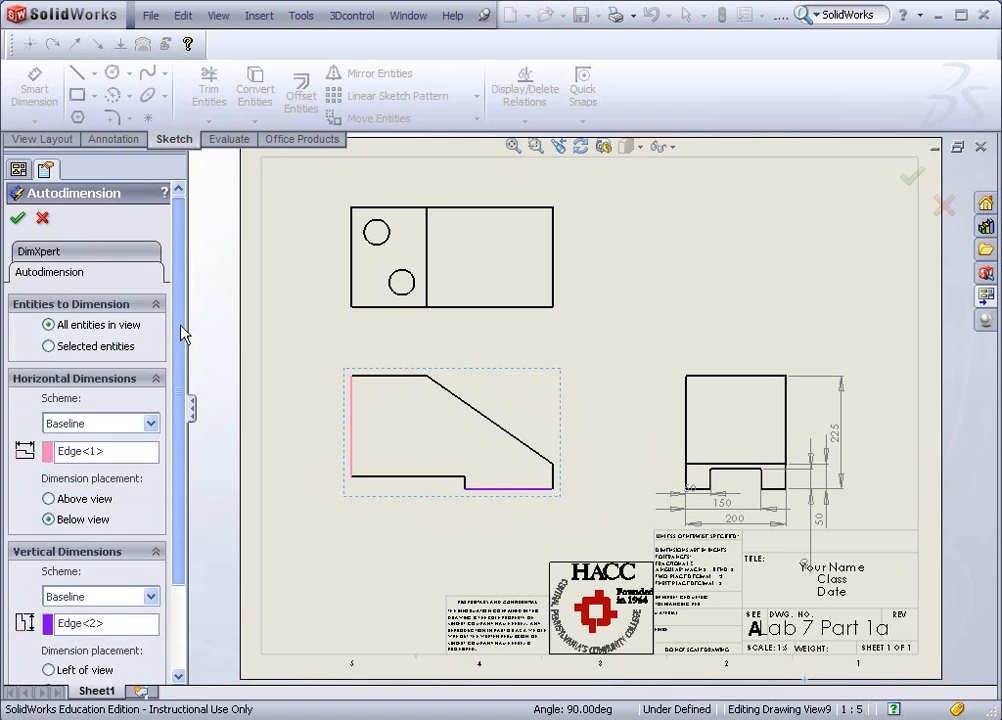
pyautogui.click(17, 218)
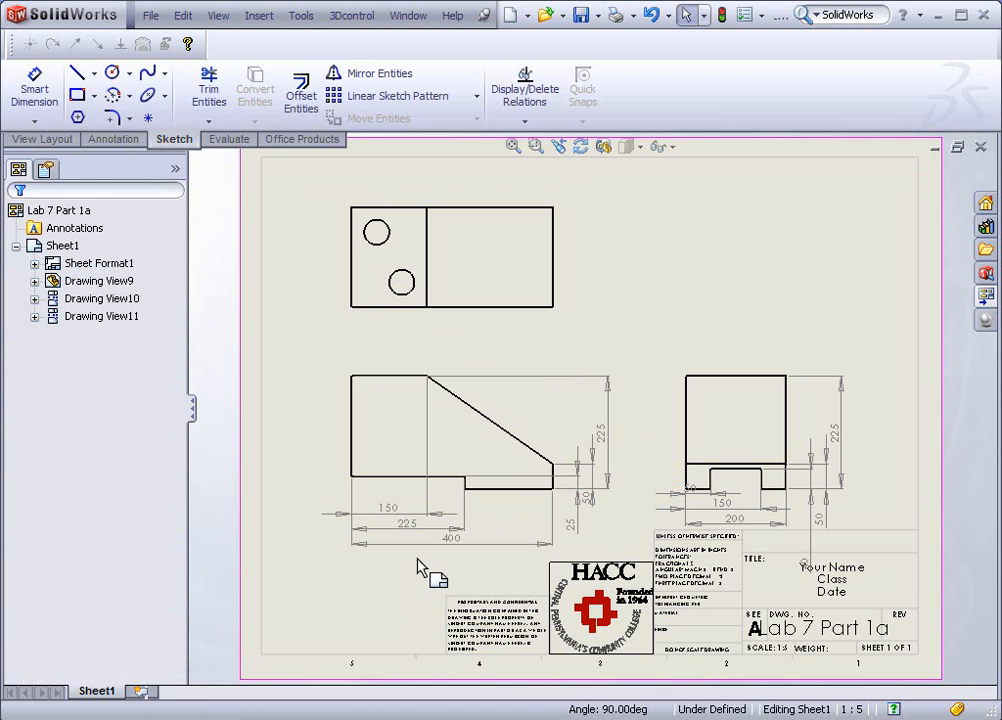
# Step: Rearrange the front view's dimensions: 150 above the view, the 225 height and 25 to its left, and 50 centred between its extension lines
pyautogui.click(401, 500)
pyautogui.moveTo(390, 512); pyautogui.dragTo(390, 362)
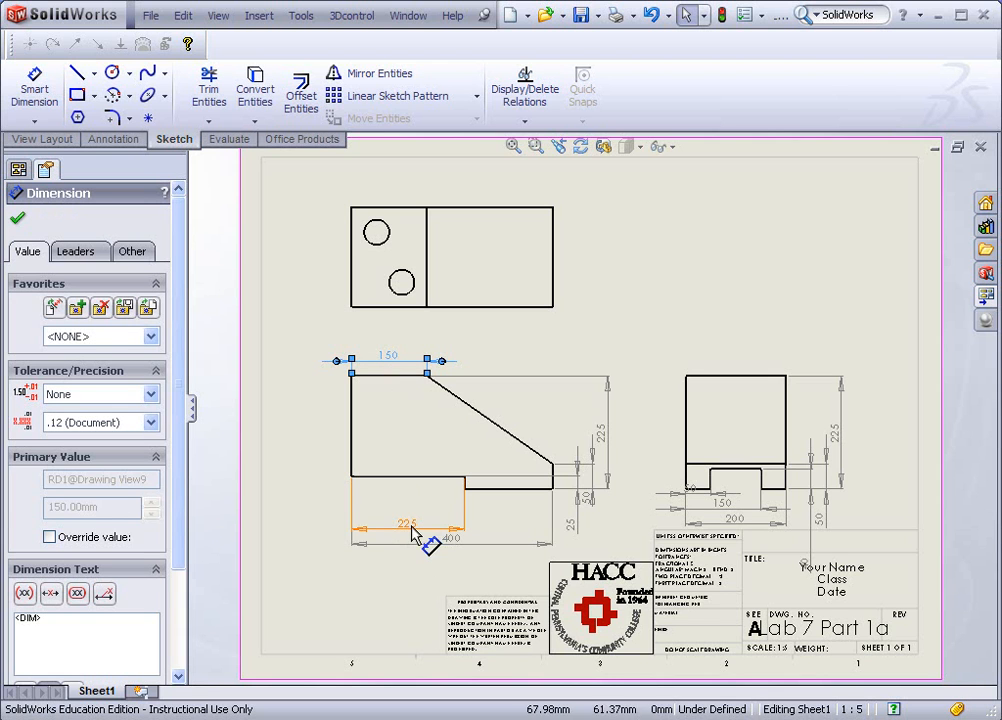
pyautogui.moveTo(606, 450); pyautogui.dragTo(311, 436)
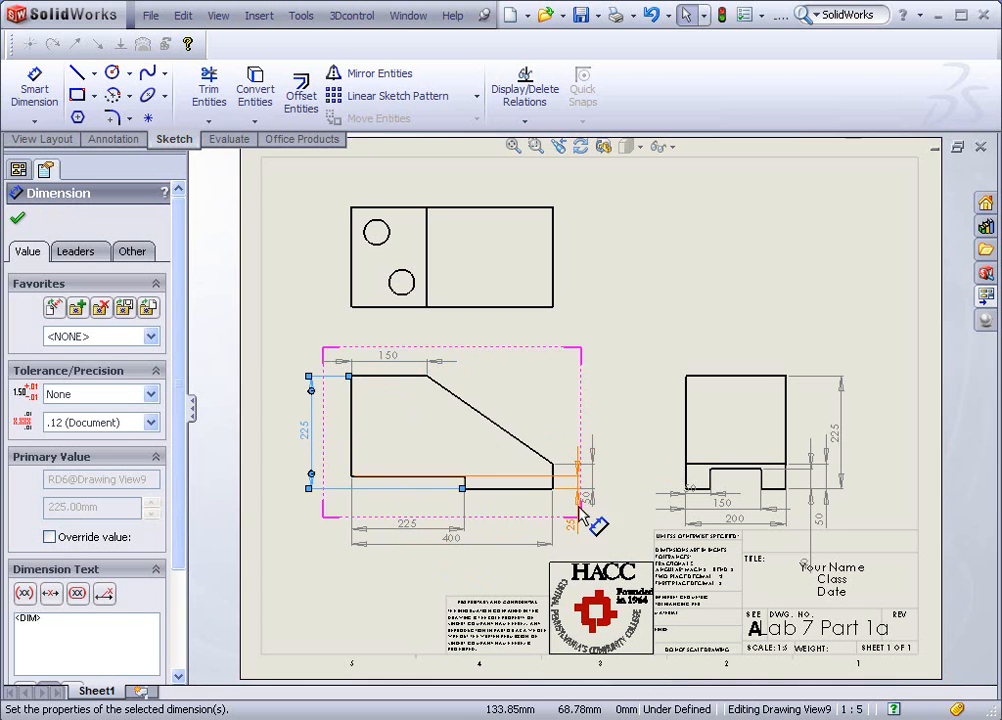
pyautogui.moveTo(577, 530); pyautogui.dragTo(337, 448)
pyautogui.moveTo(593, 497); pyautogui.dragTo(593, 490)
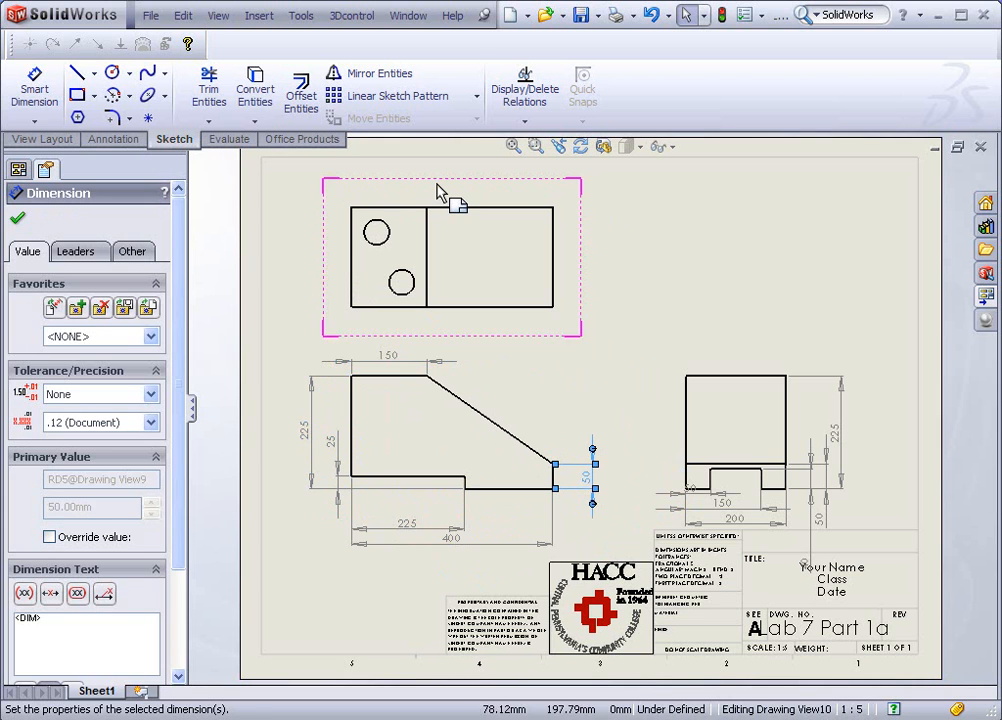
pyautogui.press('Escape')
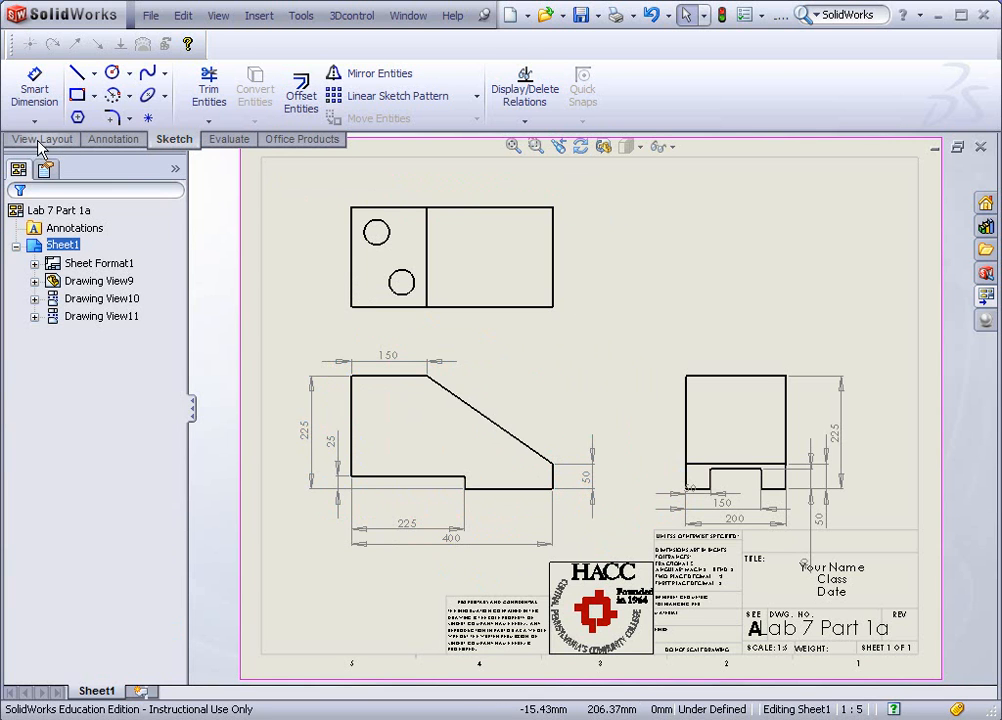
# Step: Autodimension all entities in the top view with baseline schemes, placing dimensions below and right of the view
pyautogui.click(34, 88)
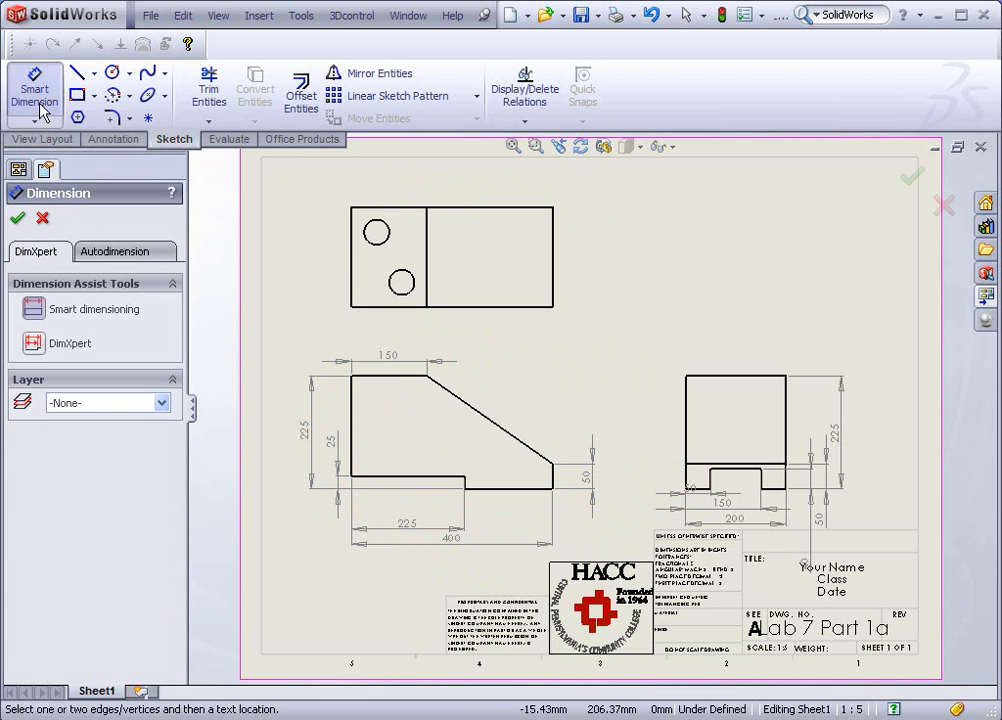
pyautogui.click(113, 255)
pyautogui.click(344, 243)
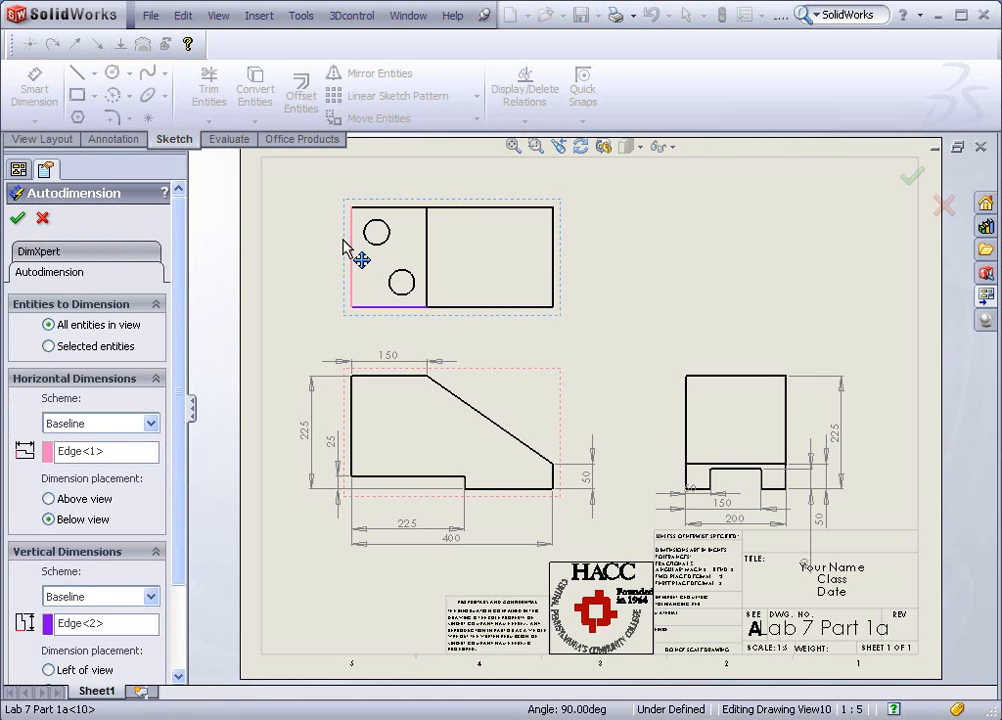
pyautogui.click(17, 218)
# Step: Place the 2 X Ø50 hole callout at the top view's upper-left corner and move its horizontal 50 and 100 hole dimensions above the view
pyautogui.moveTo(318, 183); pyautogui.dragTo(333, 211)
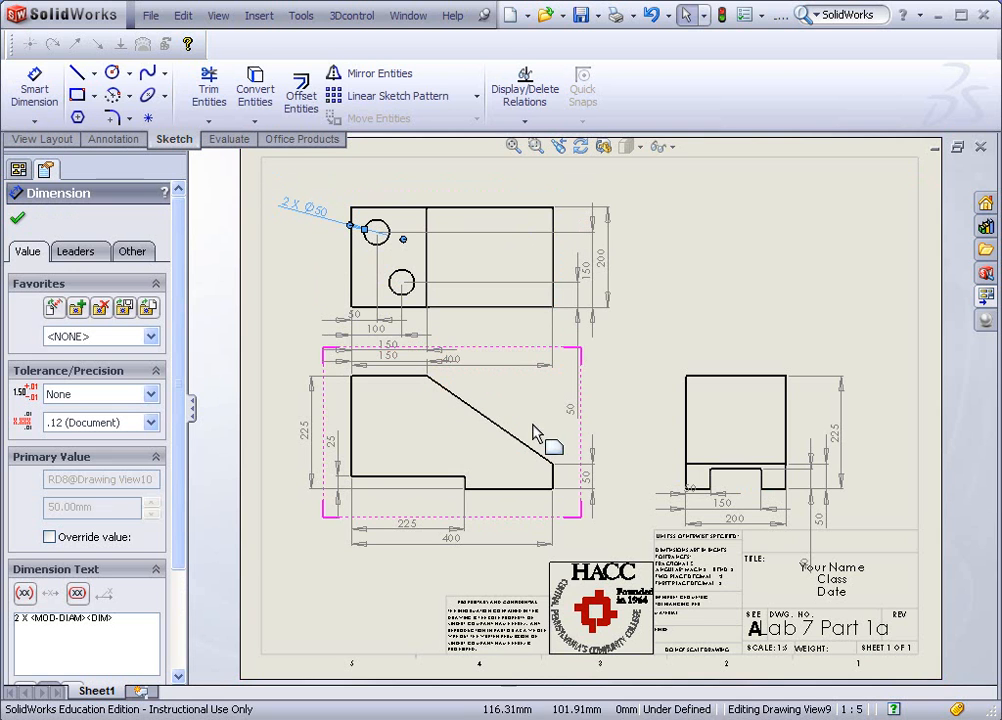
pyautogui.moveTo(362, 322); pyautogui.dragTo(370, 188)
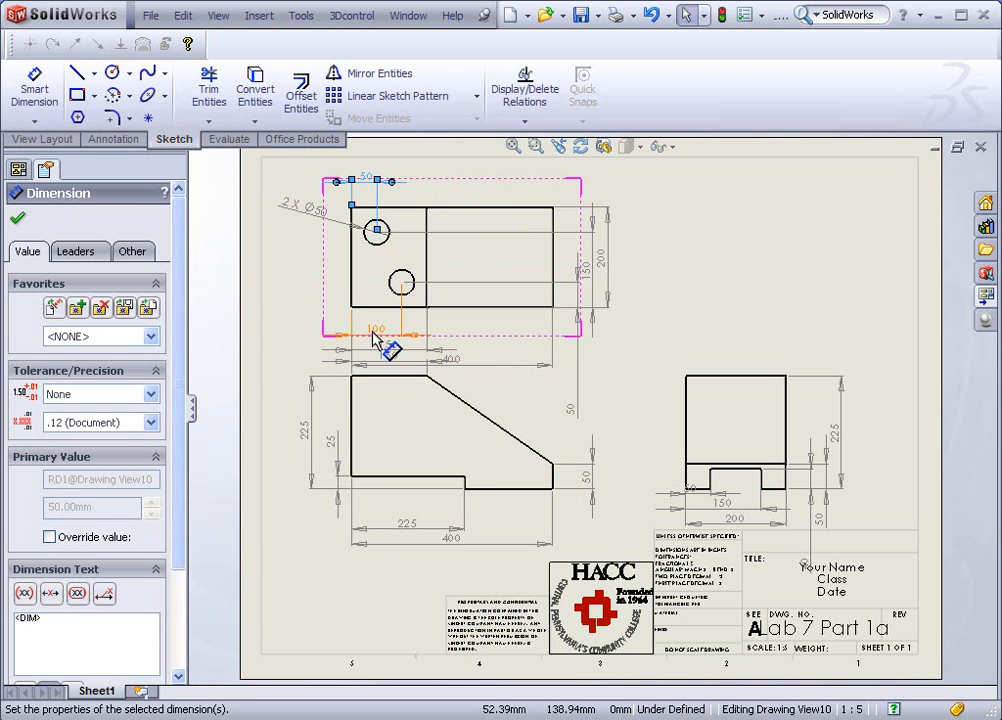
pyautogui.moveTo(373, 330); pyautogui.dragTo(420, 172)
# Step: Delete the top view's redundant horizontal 150 and 400 dimensions below the view
pyautogui.moveTo(391, 347)
pyautogui.mouseDown()
pyautogui.moveTo(388, 318)
pyautogui.moveTo(402, 326)
pyautogui.mouseUp()
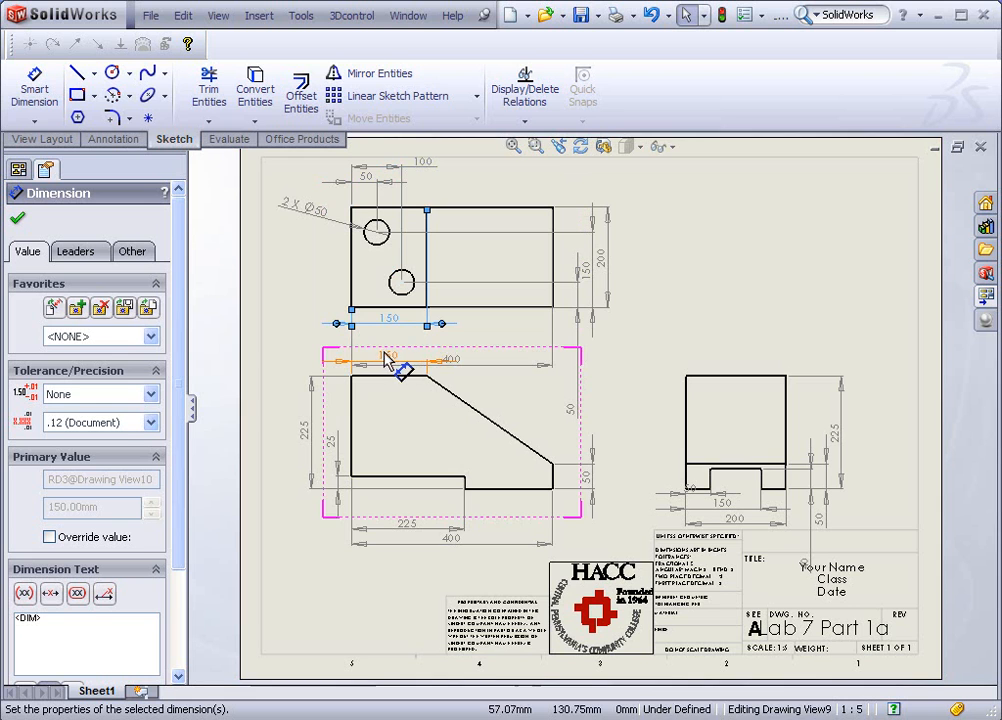
pyautogui.click(462, 369)
pyautogui.moveTo(462, 369)
pyautogui.keyDown('shift'); pyautogui.mouseDown()
pyautogui.moveTo(407, 331)
pyautogui.moveTo(398, 337)
pyautogui.mouseUp(); pyautogui.keyUp('shift')
pyautogui.press('Escape')
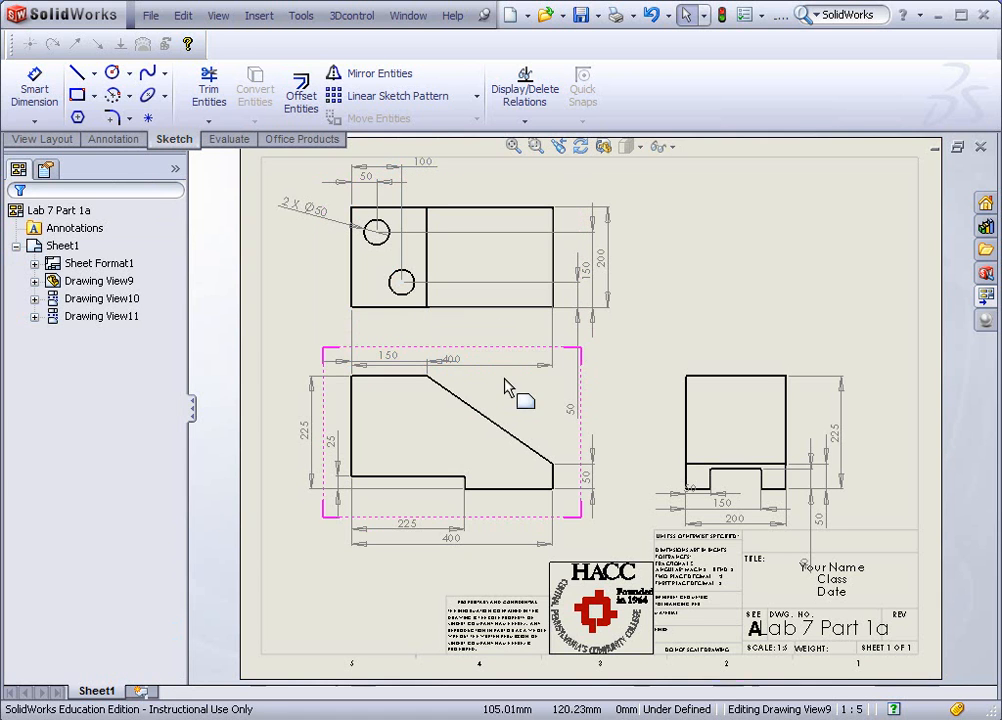
pyautogui.click(470, 365)
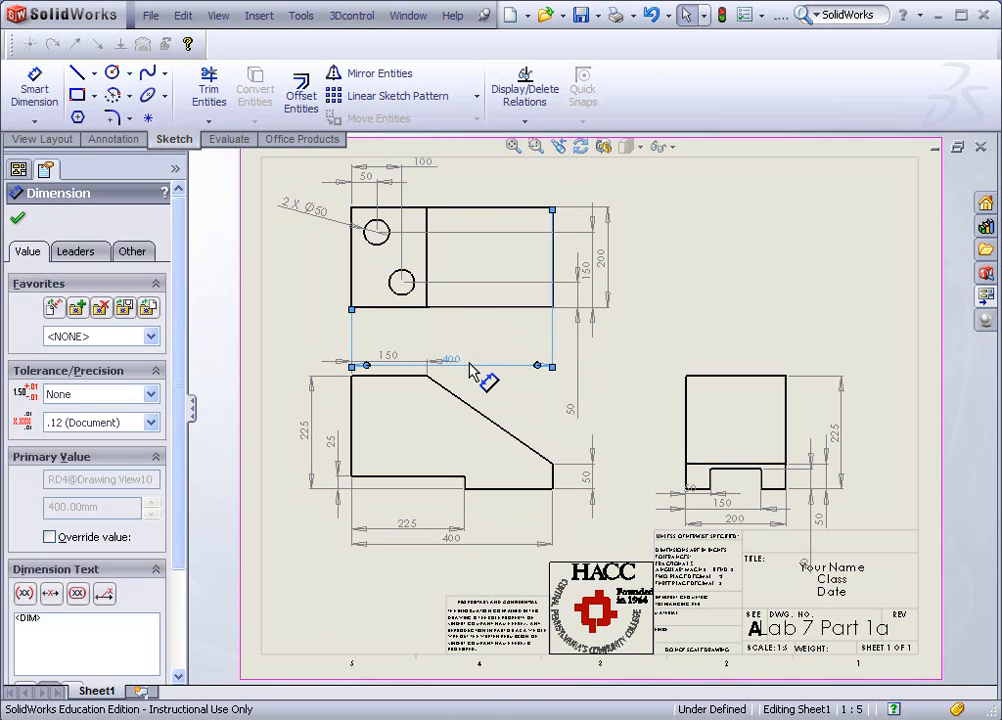
pyautogui.press('Delete')
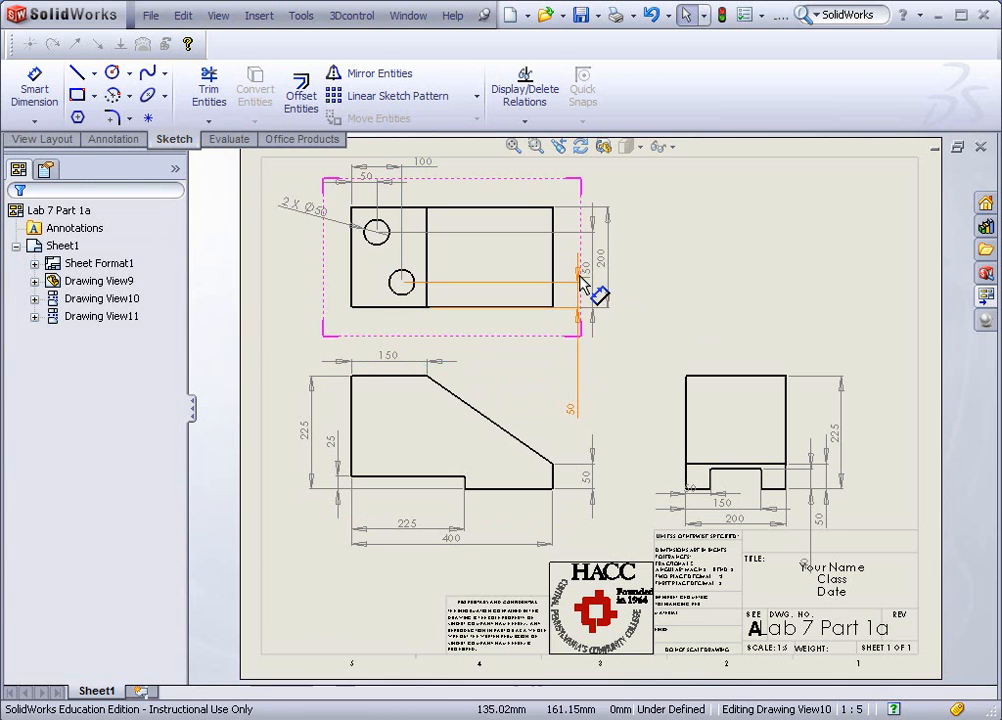
# Step: Move the top view's vertical 50 and 150 hole dimensions to the left of the view
pyautogui.moveTo(593, 410); pyautogui.dragTo(318, 289)
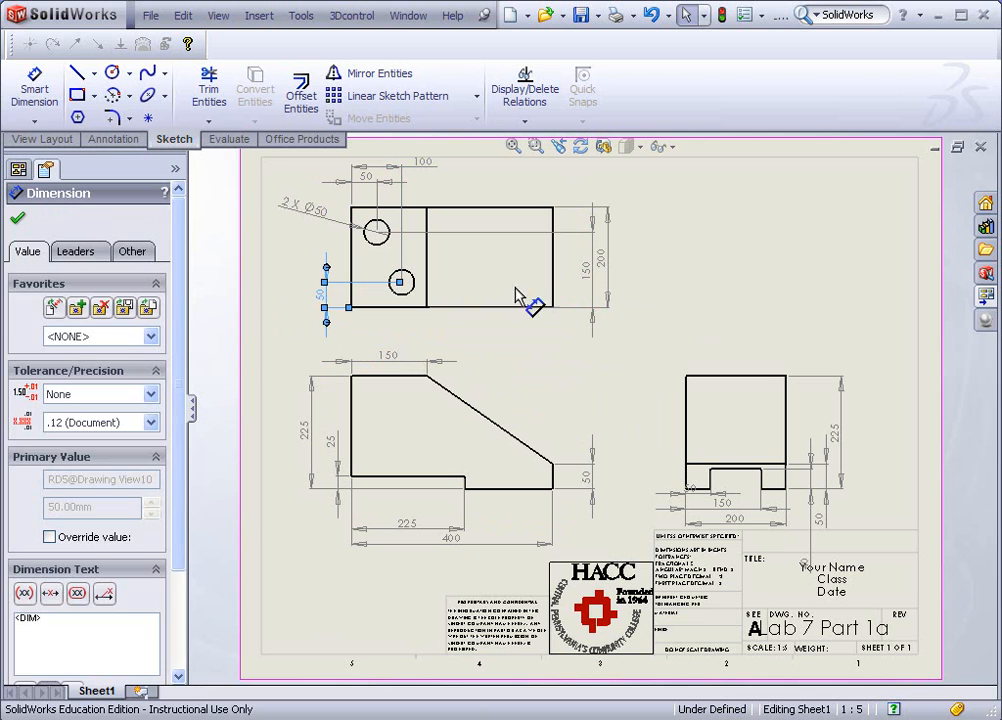
pyautogui.moveTo(587, 272); pyautogui.dragTo(300, 315)
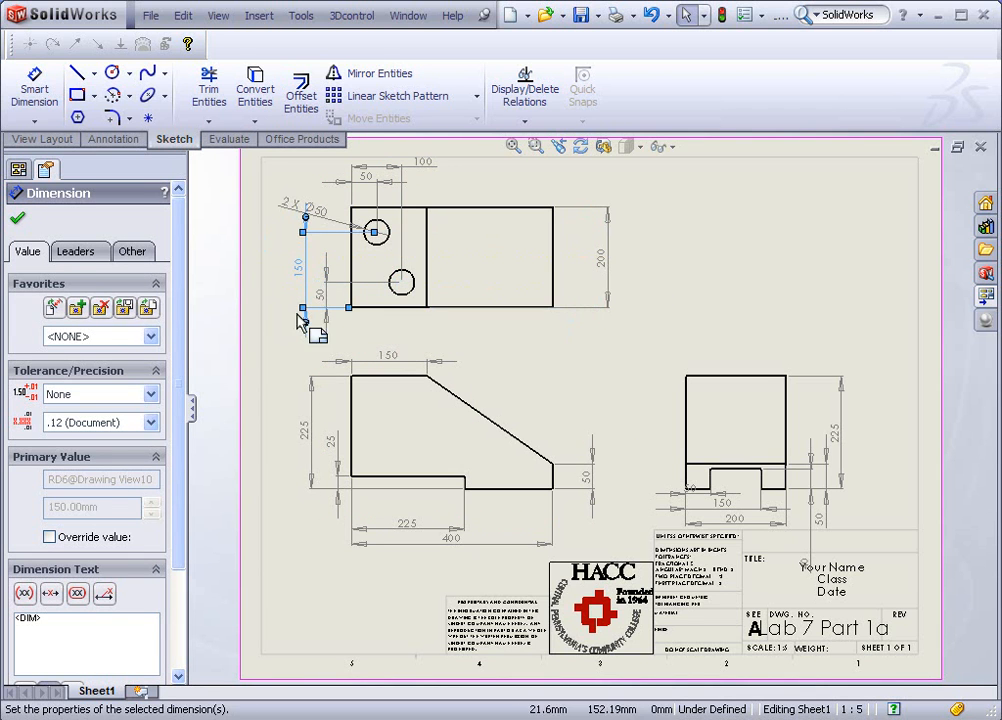
pyautogui.click(711, 329)
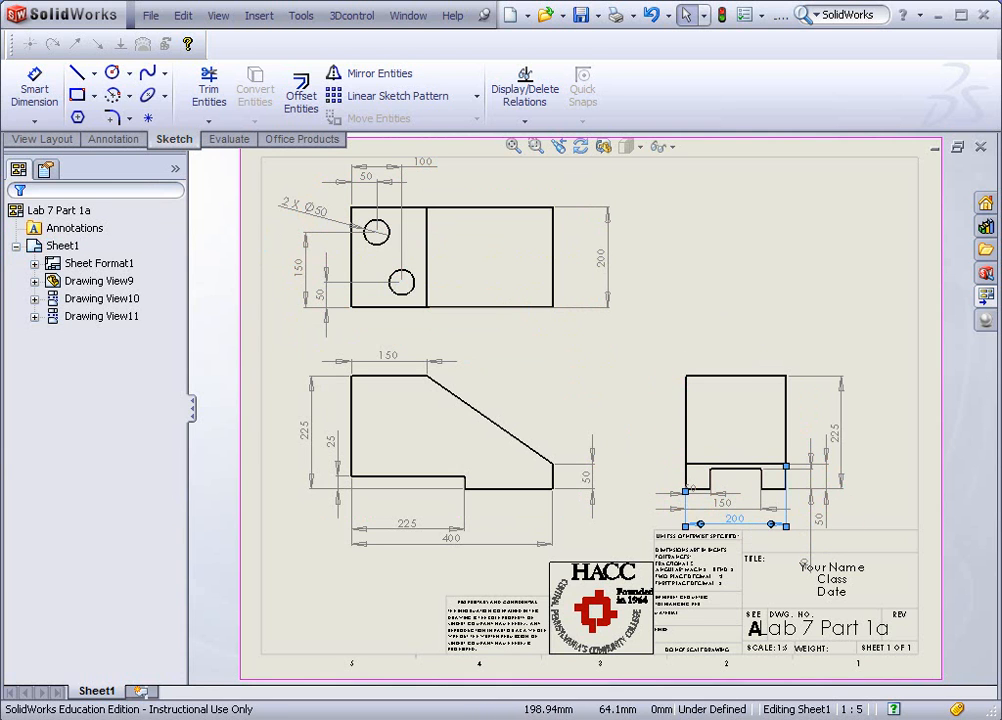
# Step: Delete the right side view's 200 width dimension and space its 150 and 50 dimensions farther below the view
pyautogui.click(754, 521)
pyautogui.press('Delete')
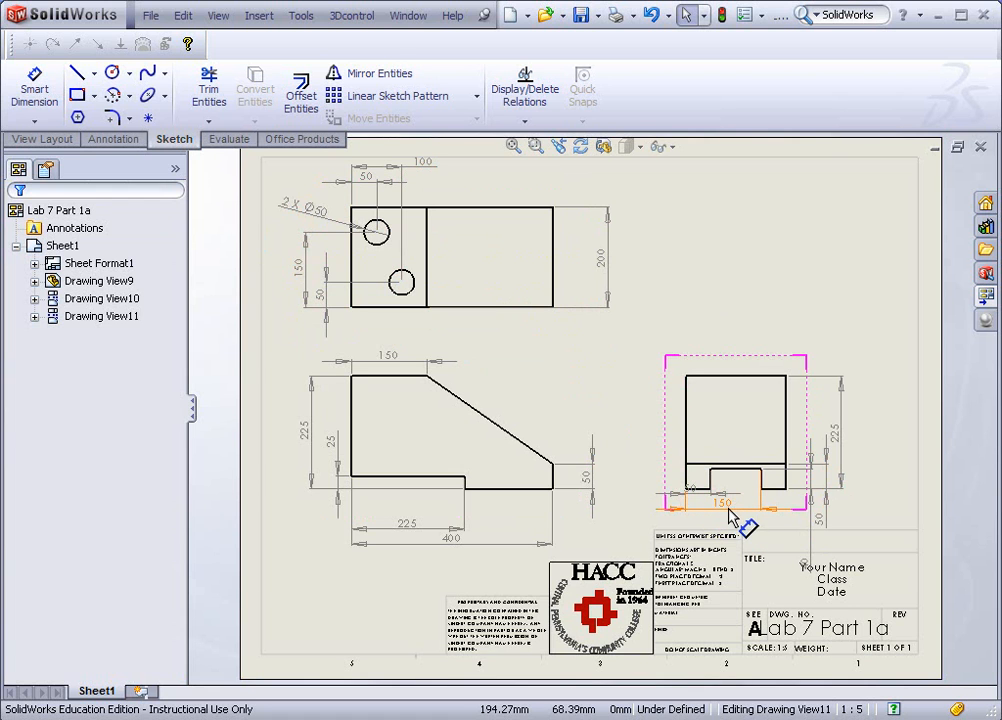
pyautogui.click(731, 521)
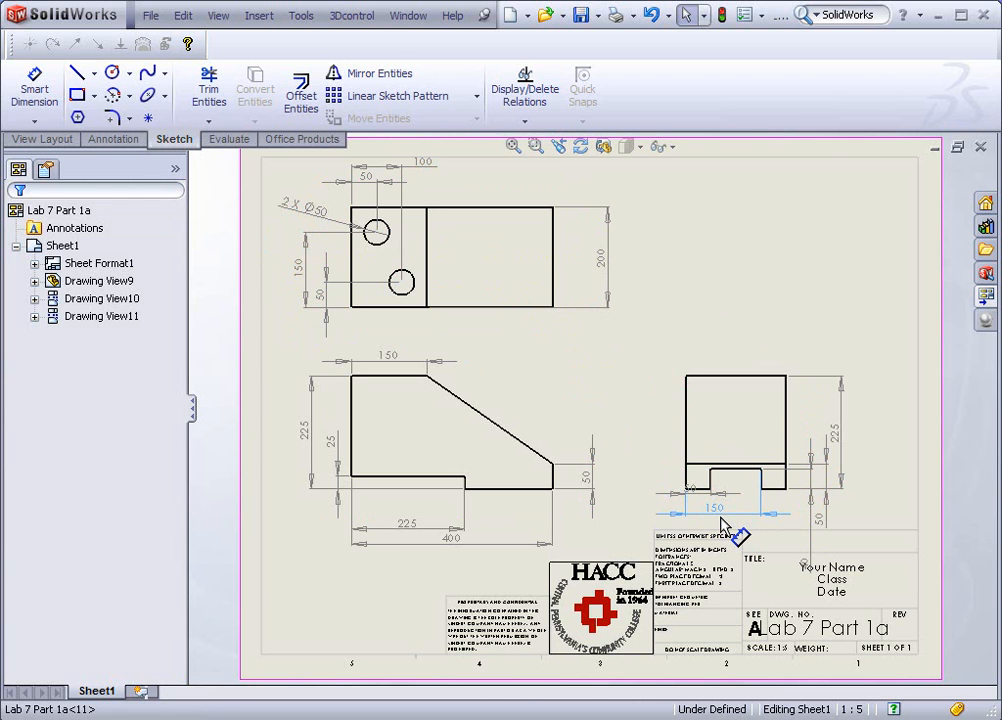
pyautogui.moveTo(721, 522); pyautogui.dragTo(700, 500)
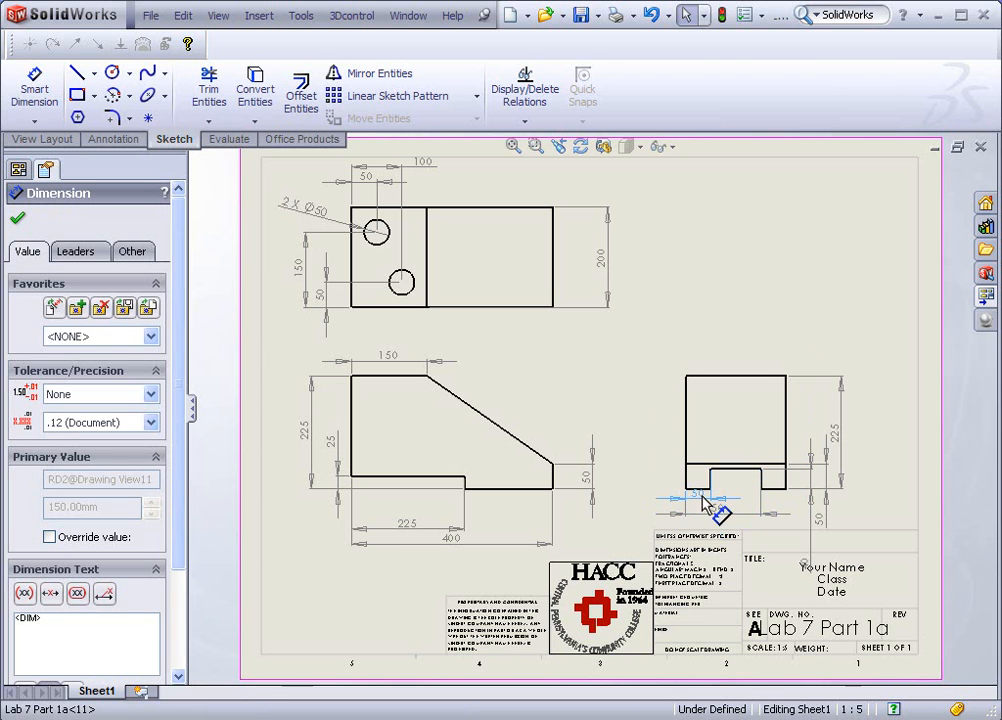
pyautogui.click(708, 506)
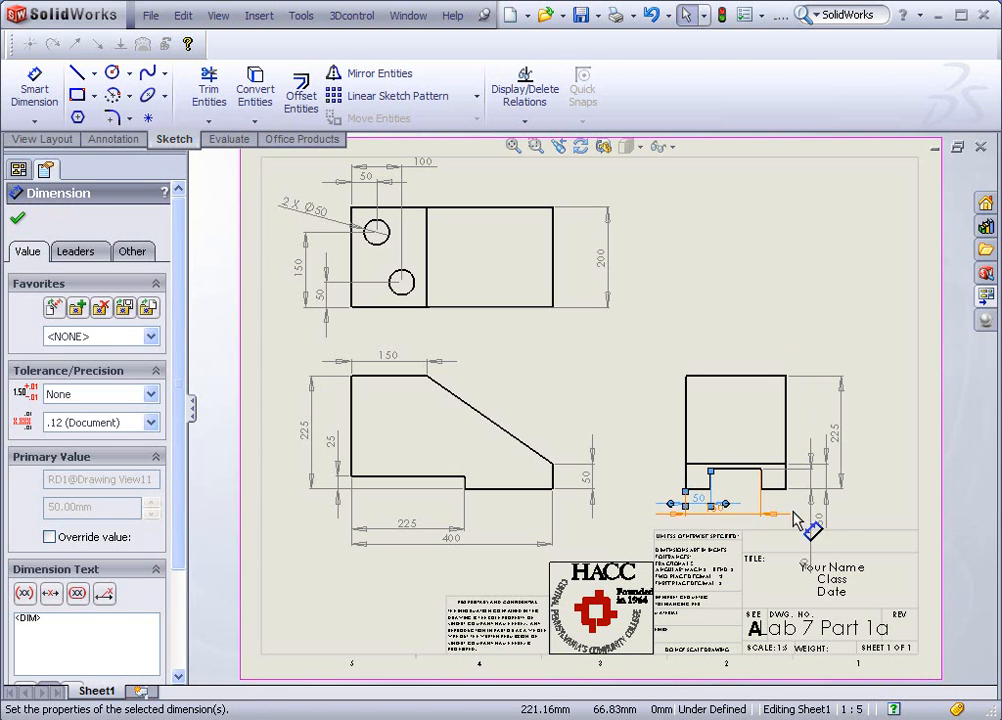
# Step: Delete the right side view's 225 and 50 height dimensions and place the 40 slot height to the right of the view
pyautogui.moveTo(810, 563); pyautogui.dragTo(642, 489)
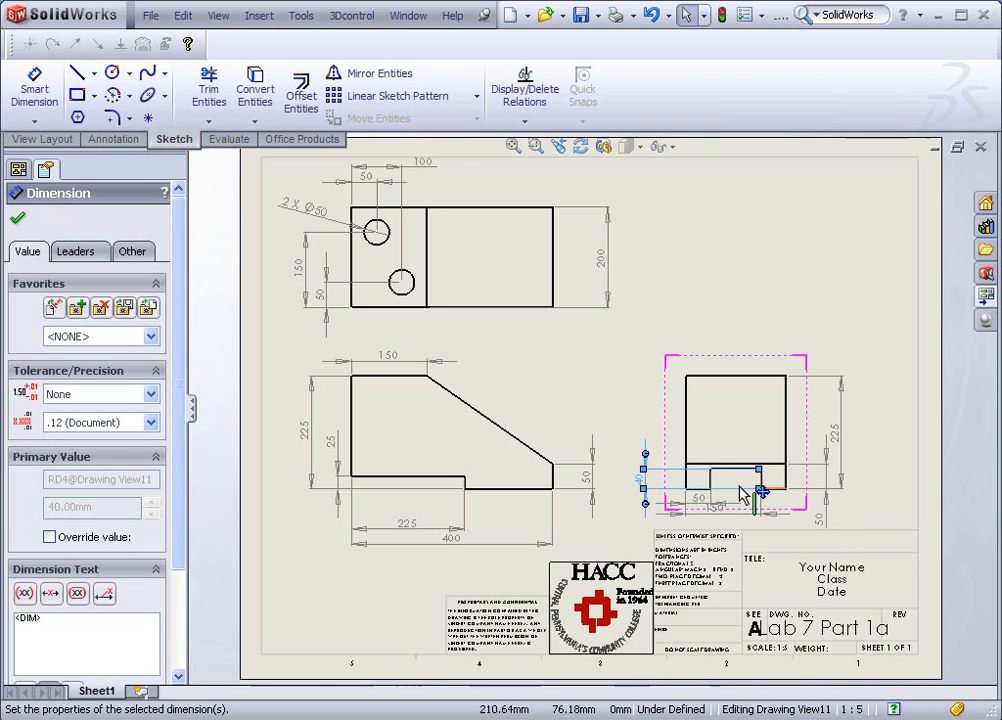
pyautogui.click(840, 455)
pyautogui.press('Delete')
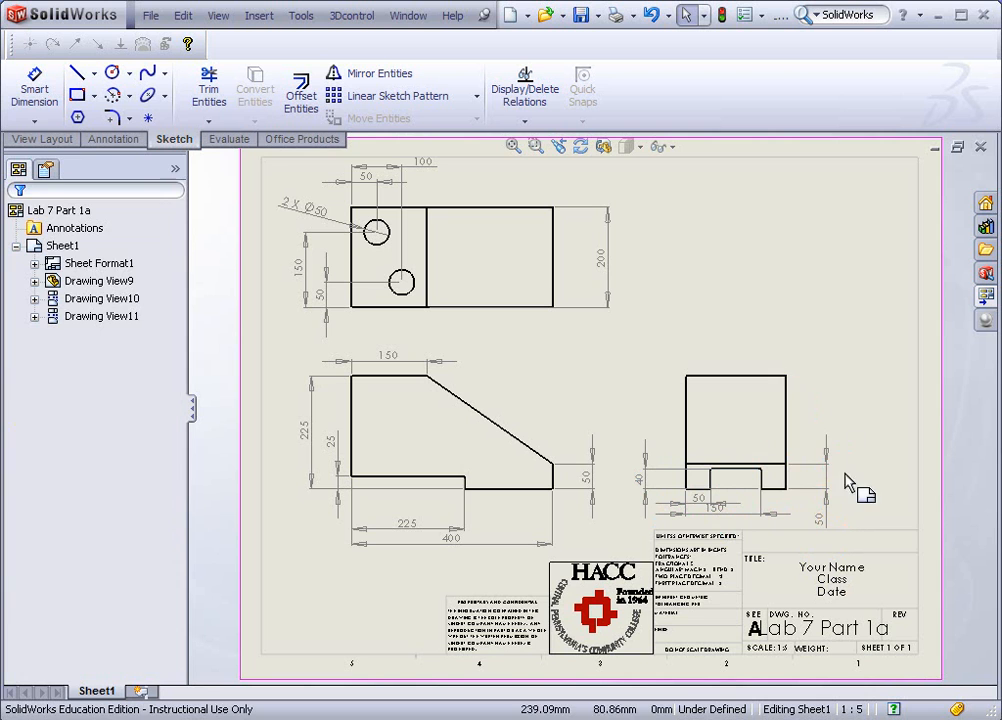
pyautogui.moveTo(825, 530); pyautogui.dragTo(853, 483)
pyautogui.press('Delete')
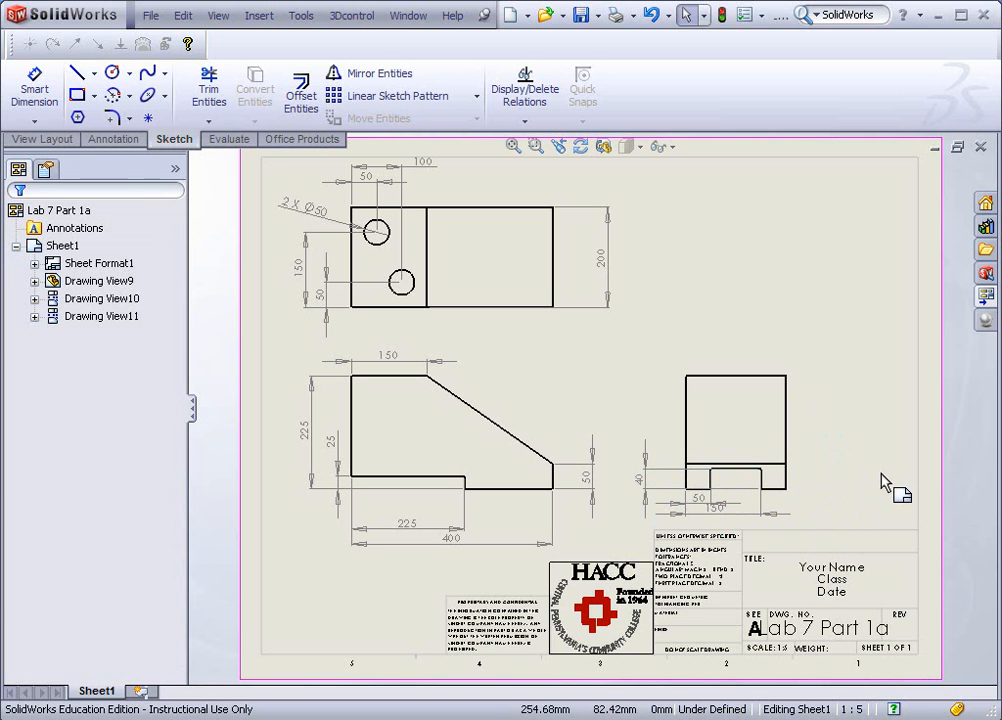
pyautogui.moveTo(645, 484); pyautogui.dragTo(839, 488)
pyautogui.click(850, 385)
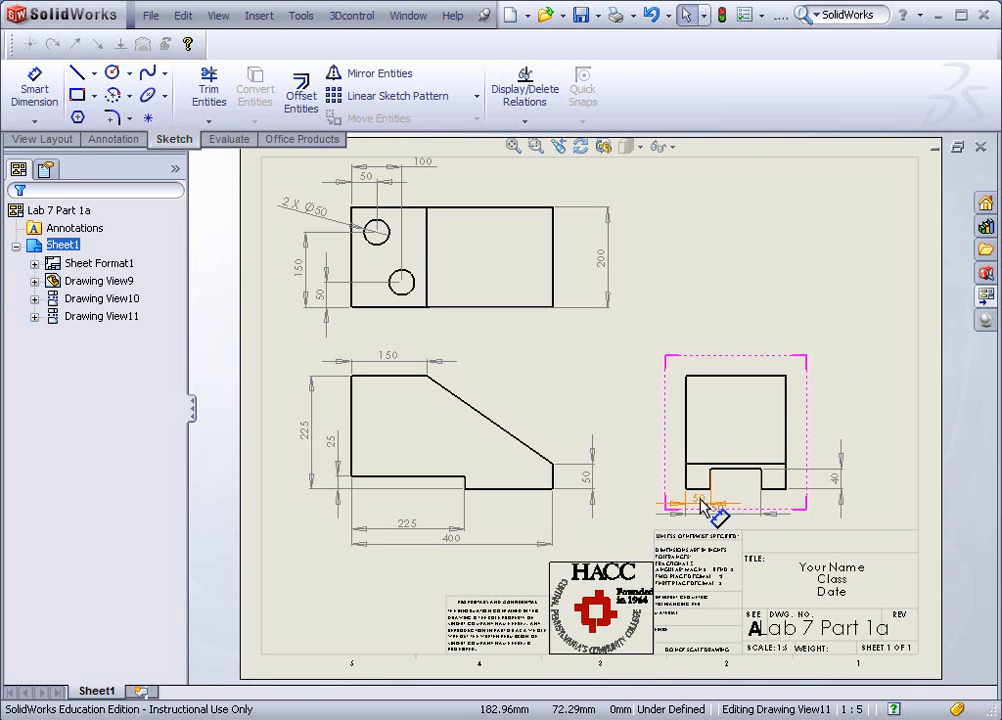
pyautogui.moveTo(703, 508); pyautogui.dragTo(703, 508)
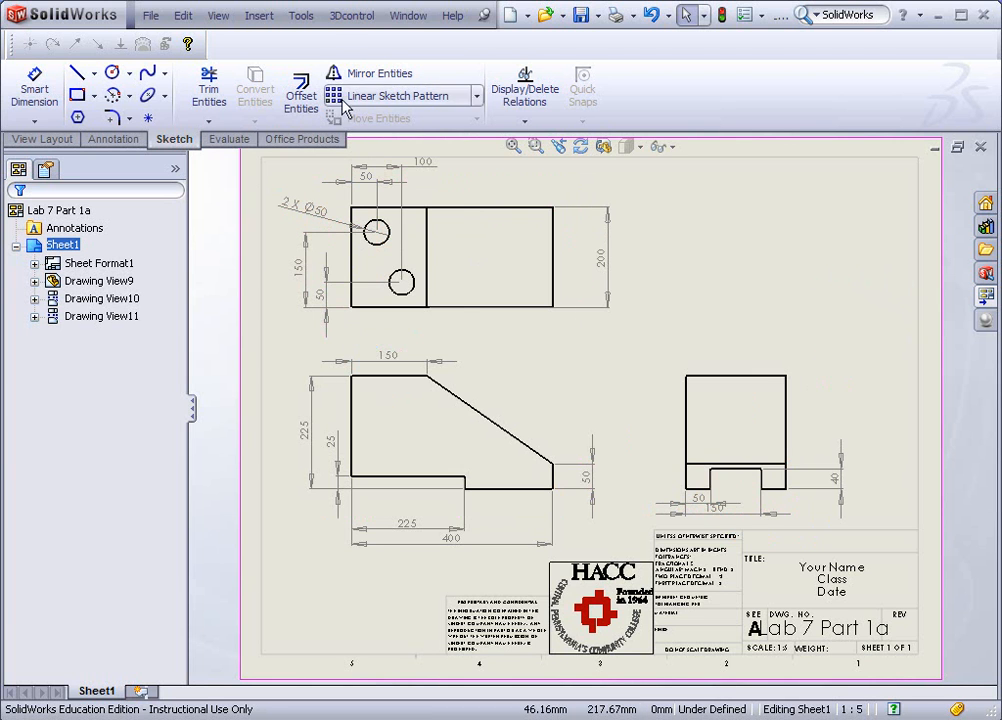
# Step: Set the drawing's dimensioning standard to ANSI in the document properties
pyautogui.click(302, 16)
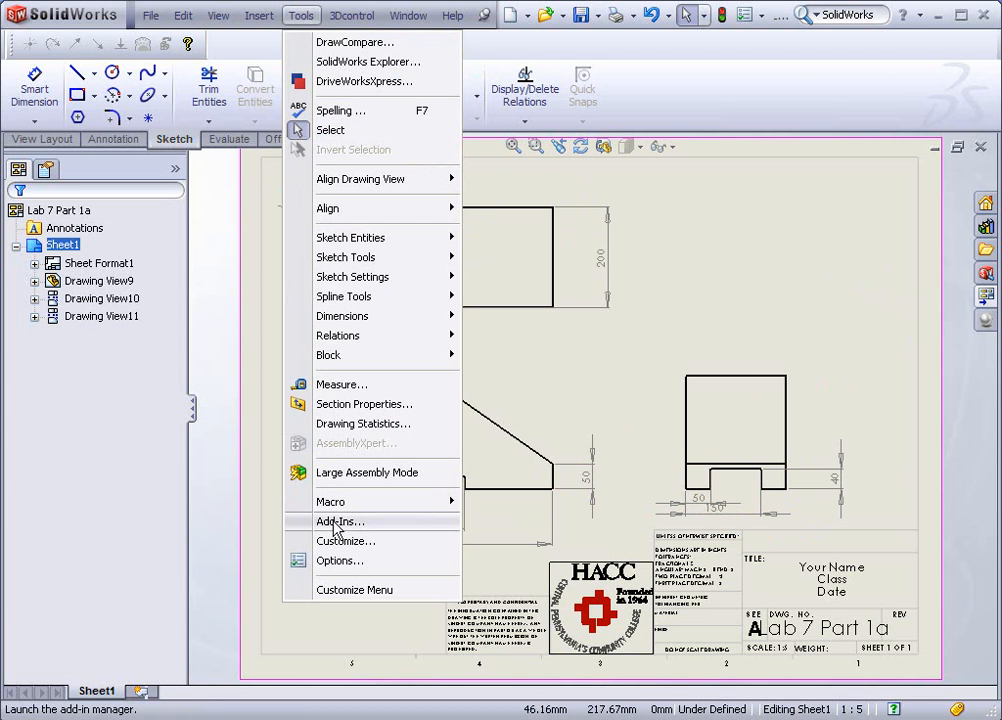
pyautogui.click(355, 560)
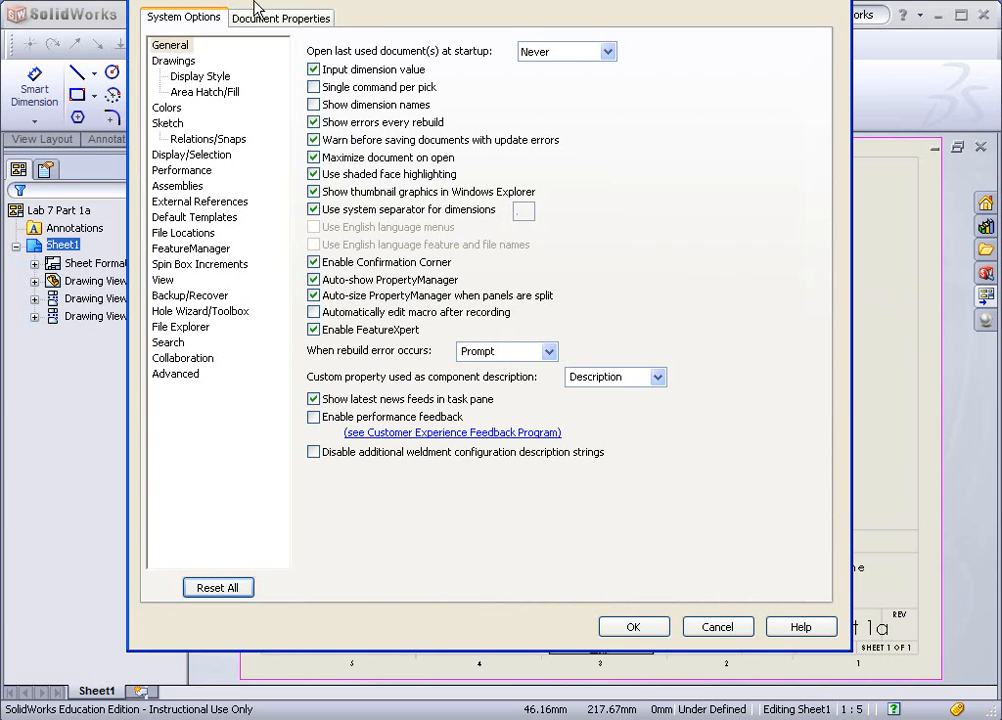
pyautogui.click(276, 20)
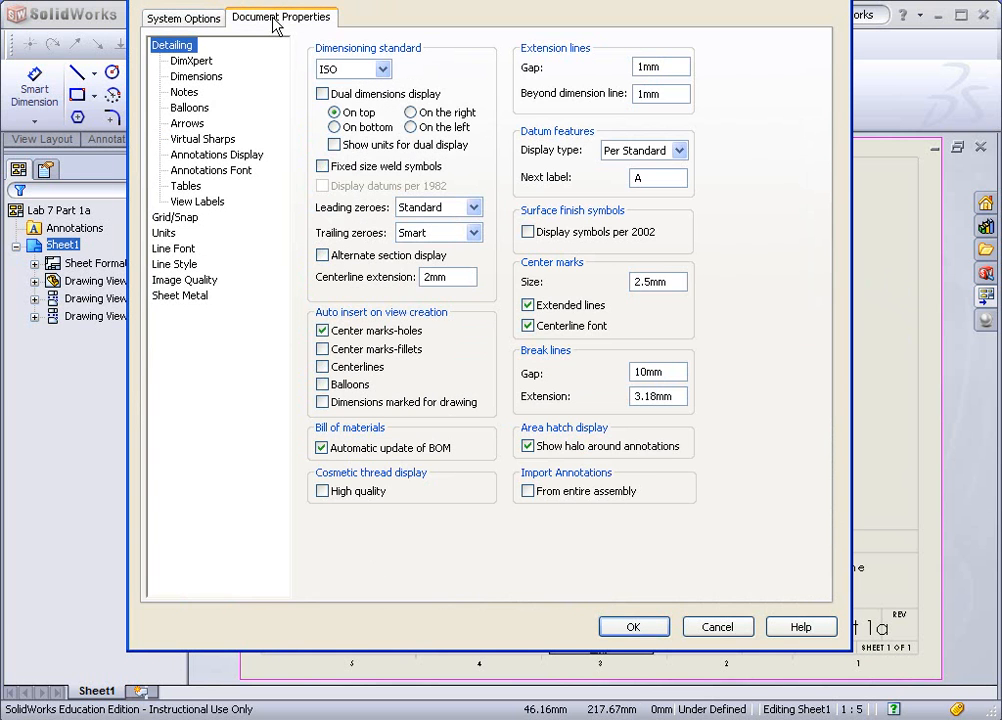
pyautogui.click(380, 68)
pyautogui.click(378, 84)
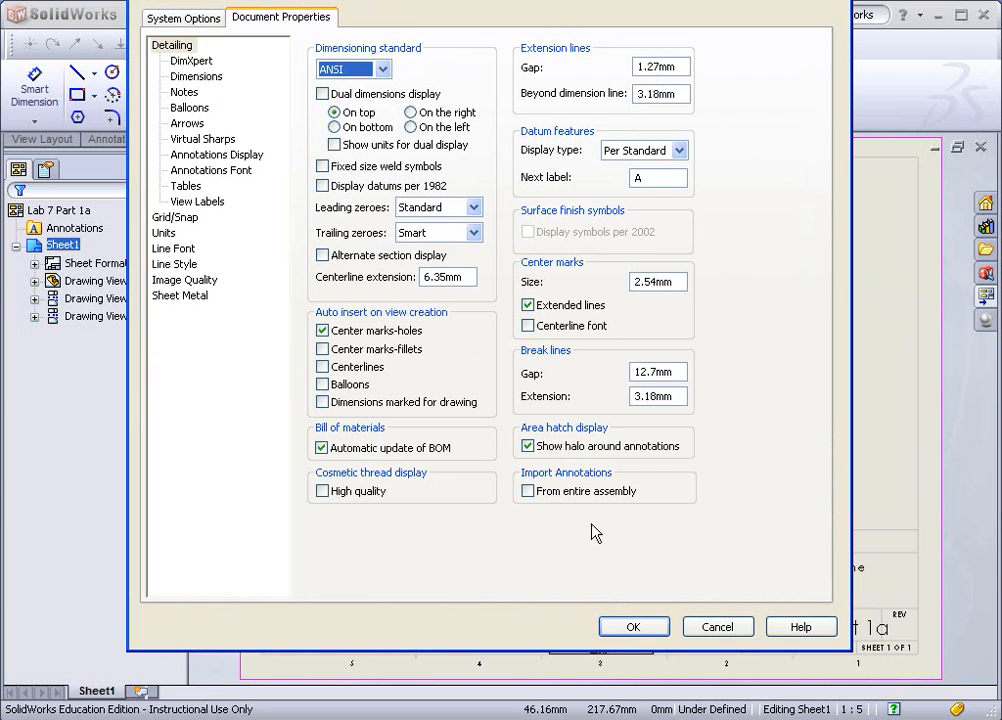
pyautogui.click(632, 627)
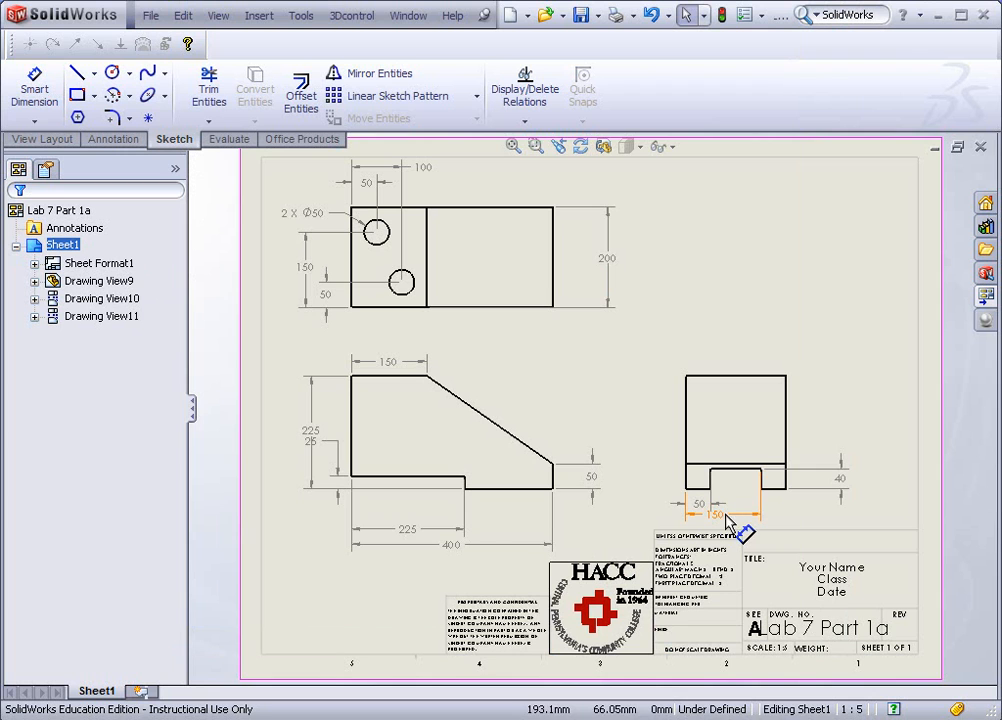
# Step: Move the front view's 25 dimension text clear of the 225 height, to below the view's lower-left corner
pyautogui.click(307, 435)
pyautogui.moveTo(290, 432); pyautogui.dragTo(306, 532)
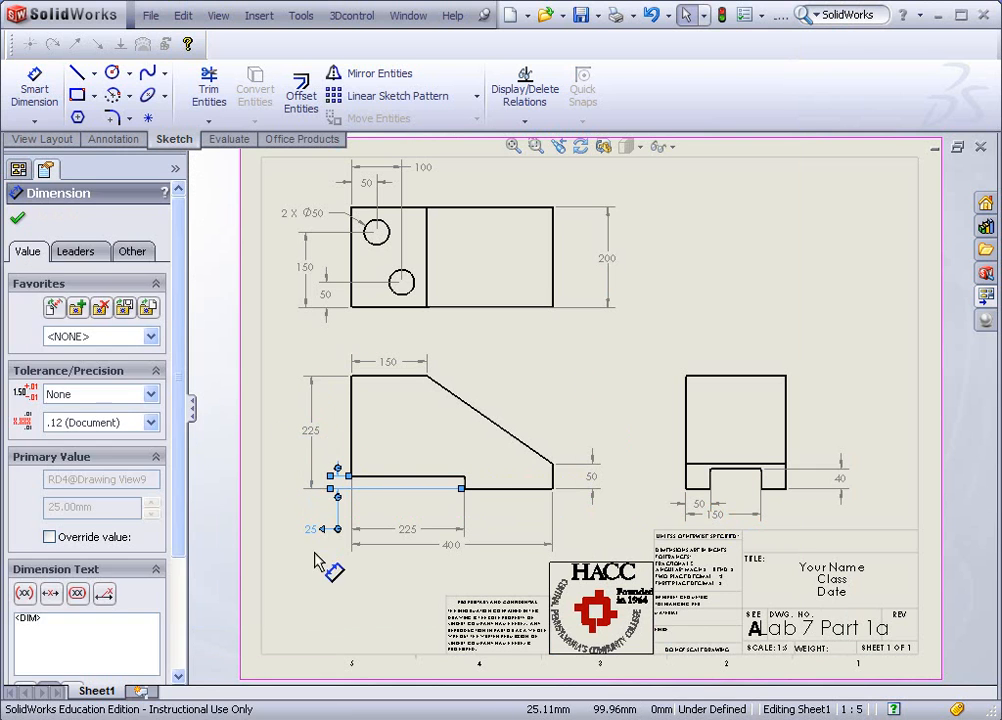
pyautogui.click(381, 596)
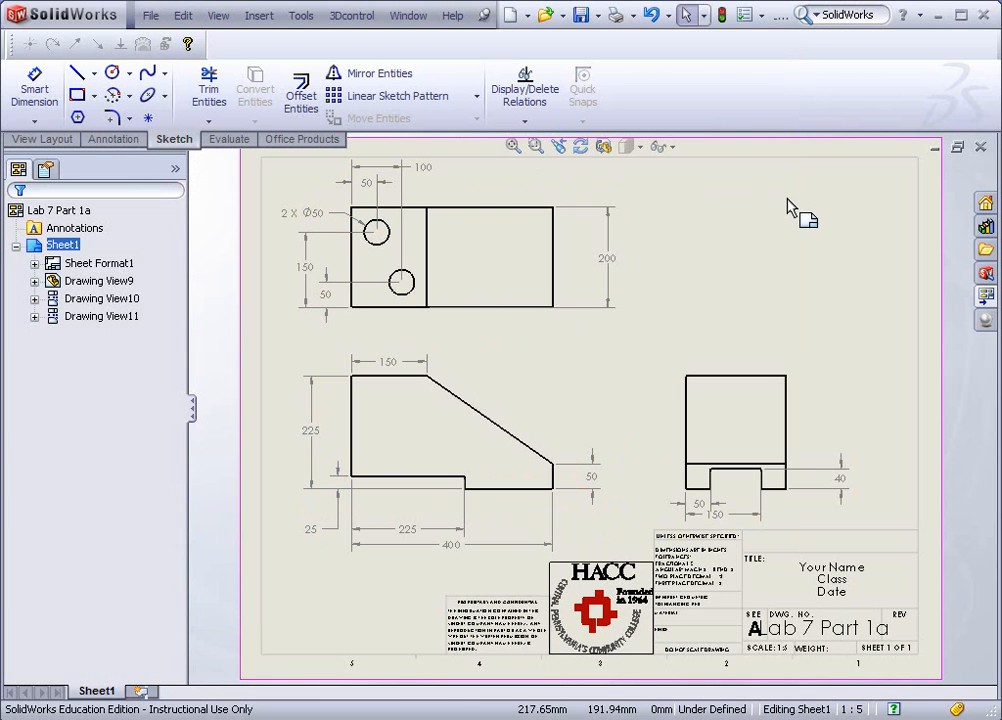
# Step: Replace the right side view's 150 dimension with one for the slot's width, placed in line with the 50 below the view
pyautogui.click(716, 517)
pyautogui.press('Delete')
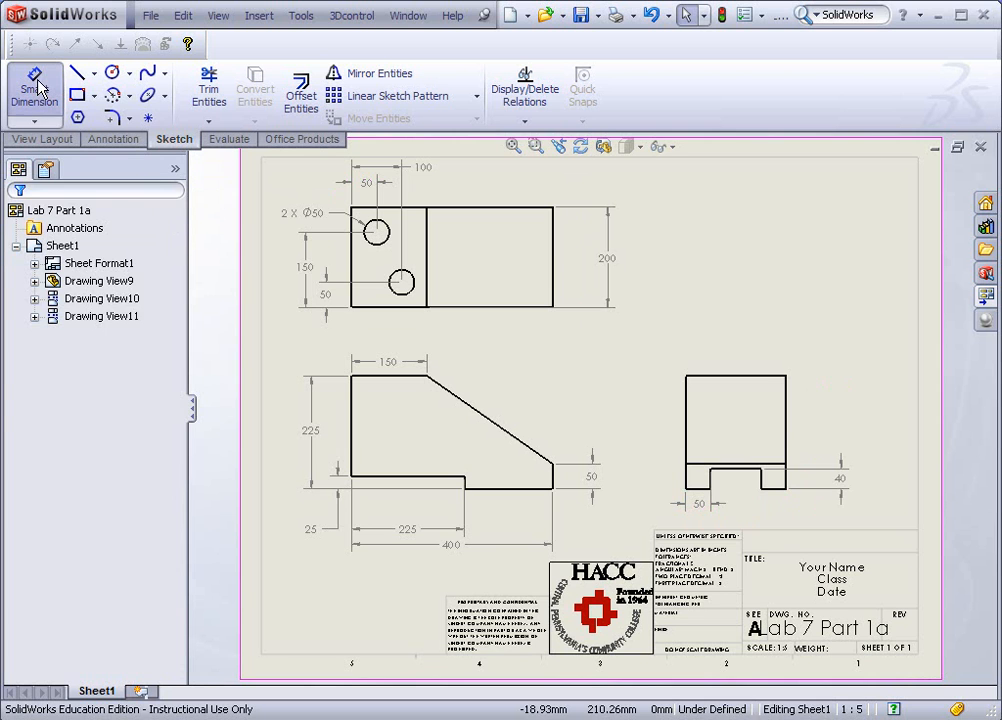
pyautogui.click(35, 88)
pyautogui.click(745, 470)
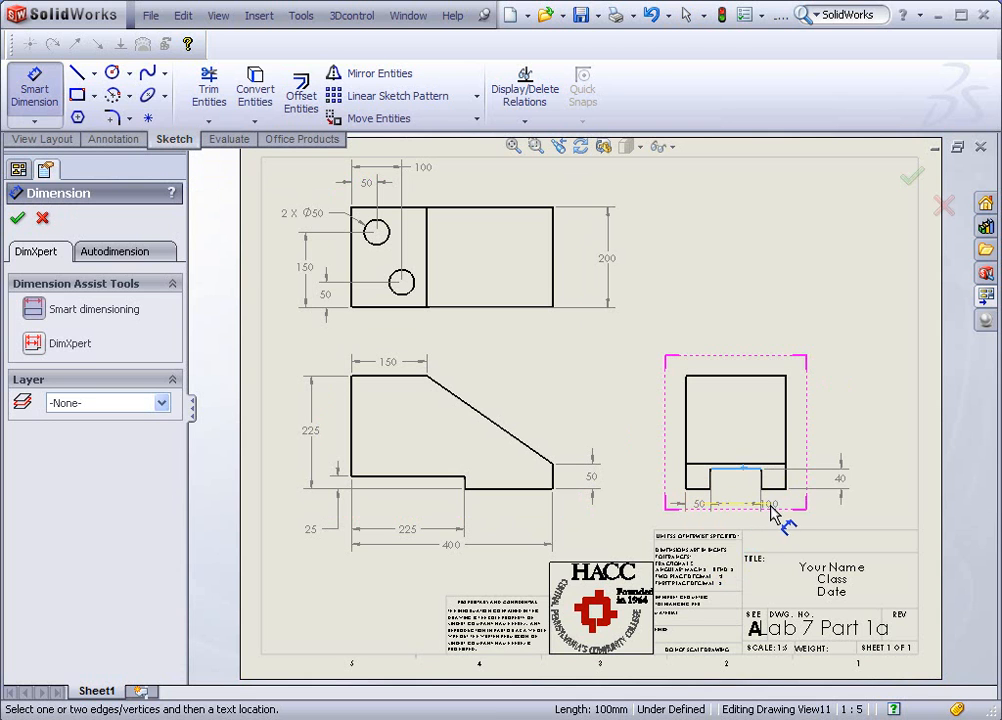
pyautogui.click(786, 512)
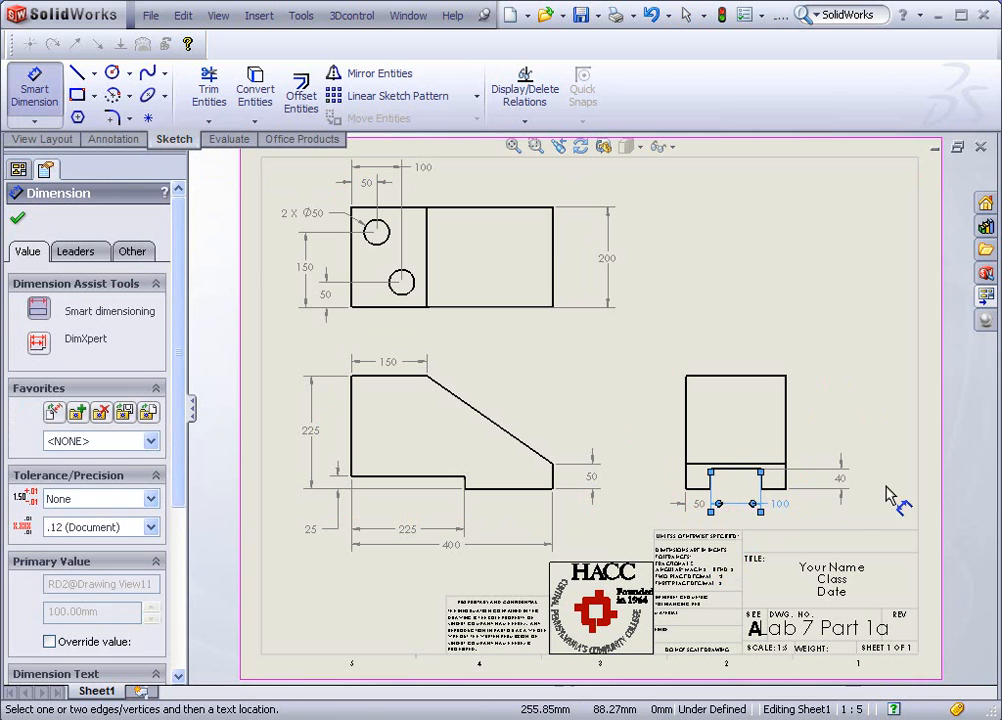
pyautogui.press('Escape')
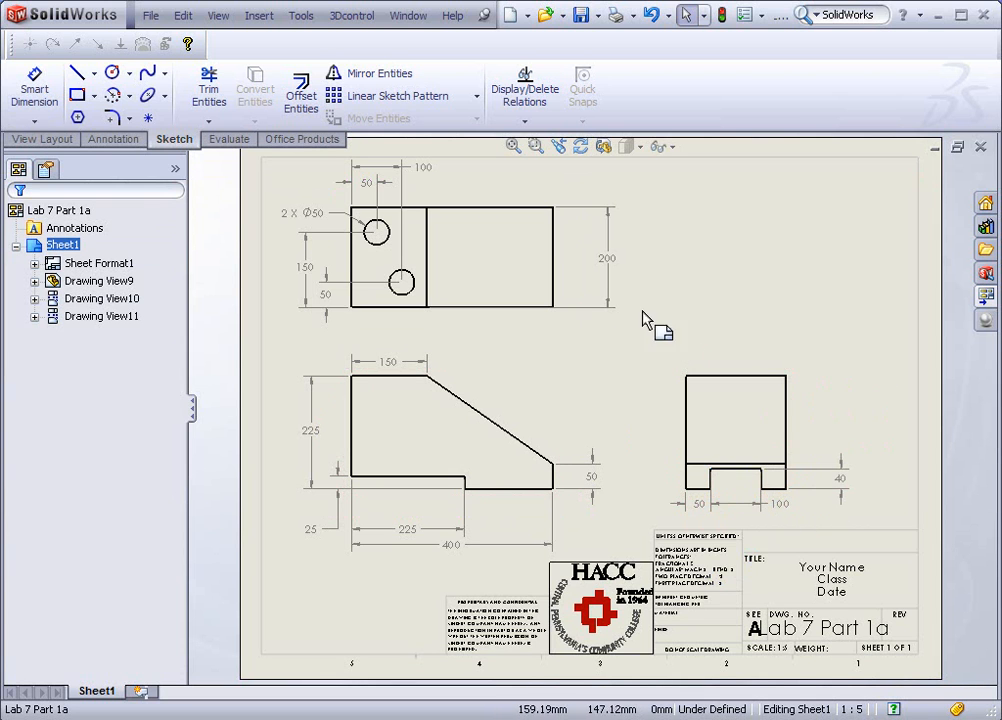
# Step: Save the drawing under the file name Lab 7 in the Lab 7 folder
pyautogui.click(152, 16)
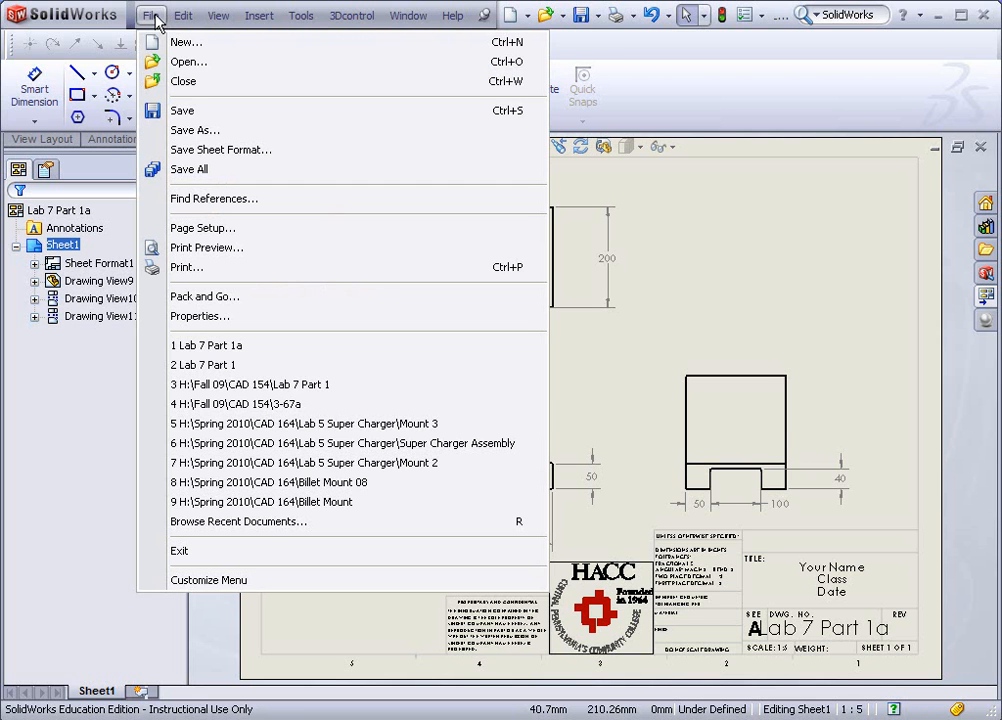
pyautogui.click(199, 127)
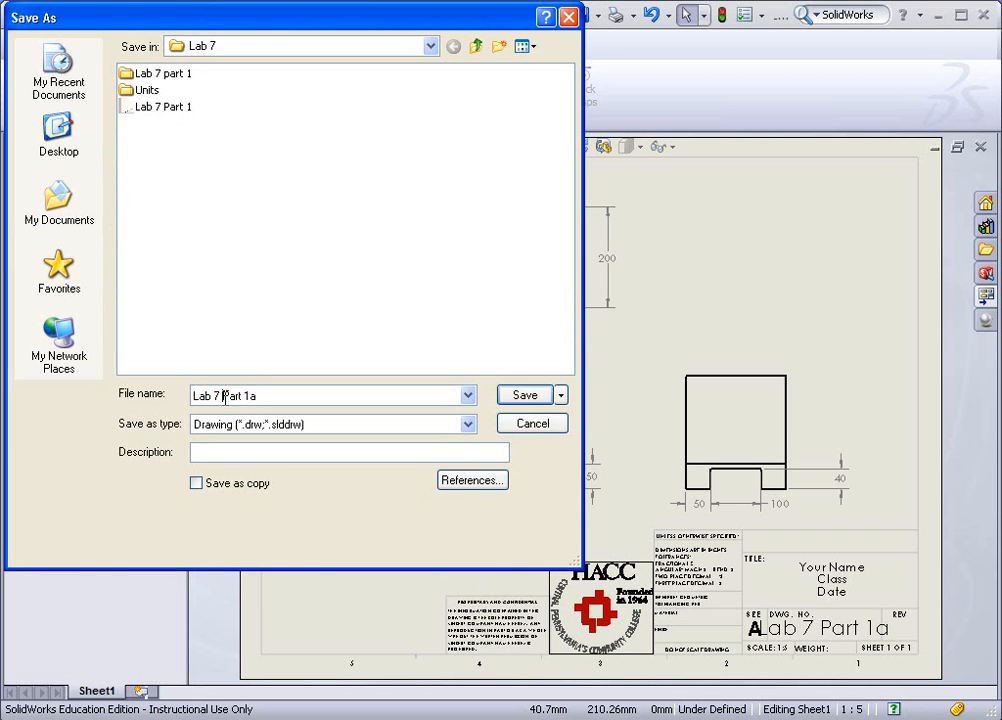
pyautogui.press('BackSpace')
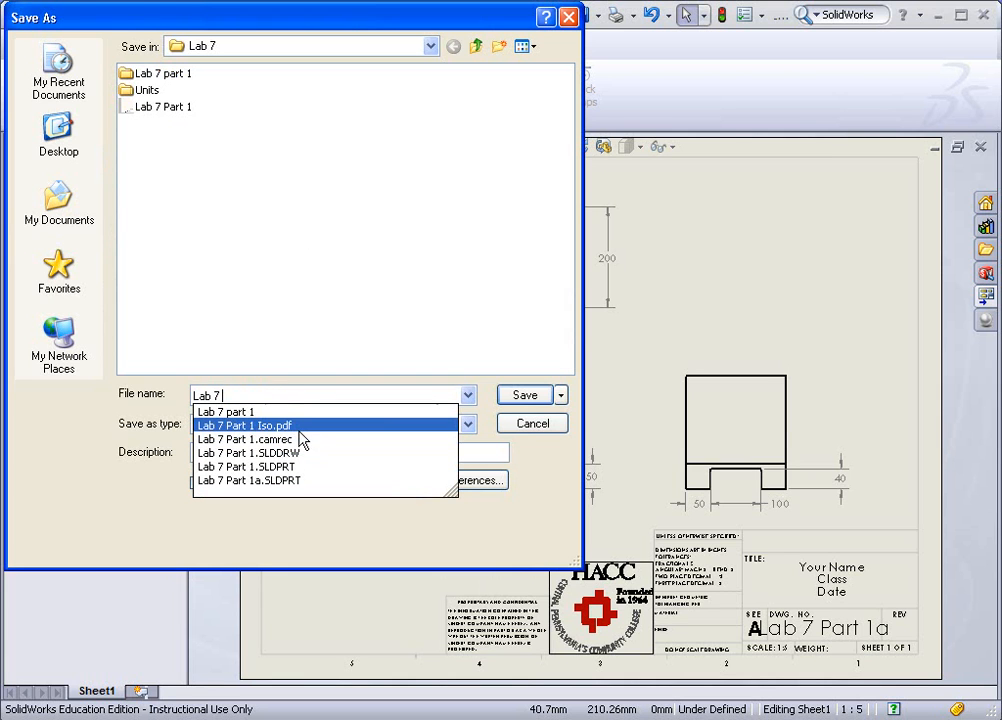
pyautogui.click(528, 397)
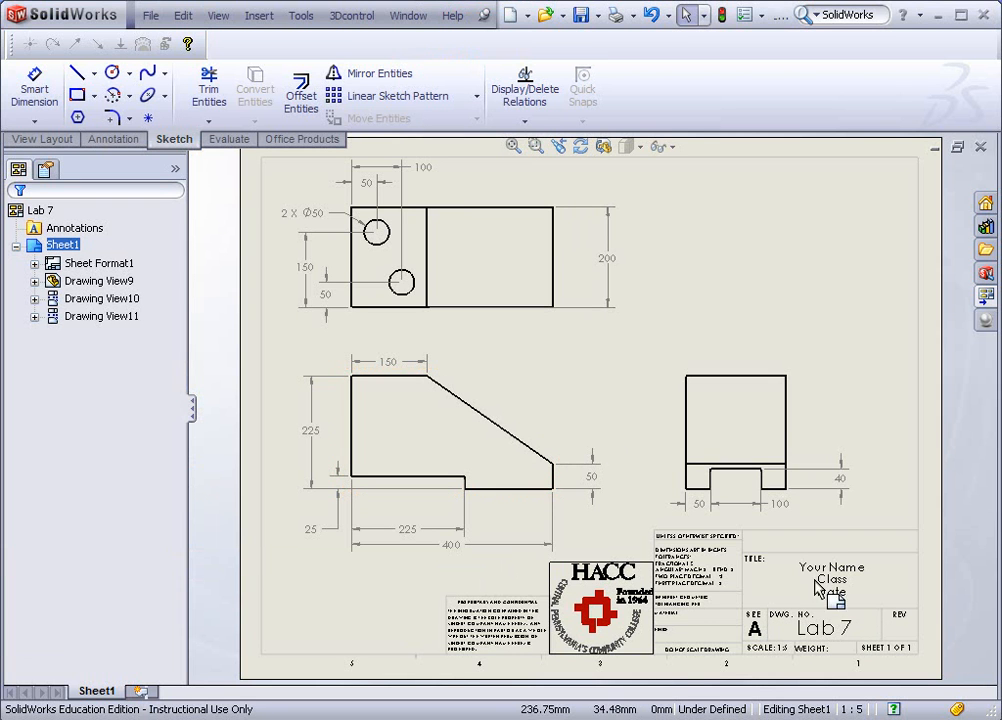